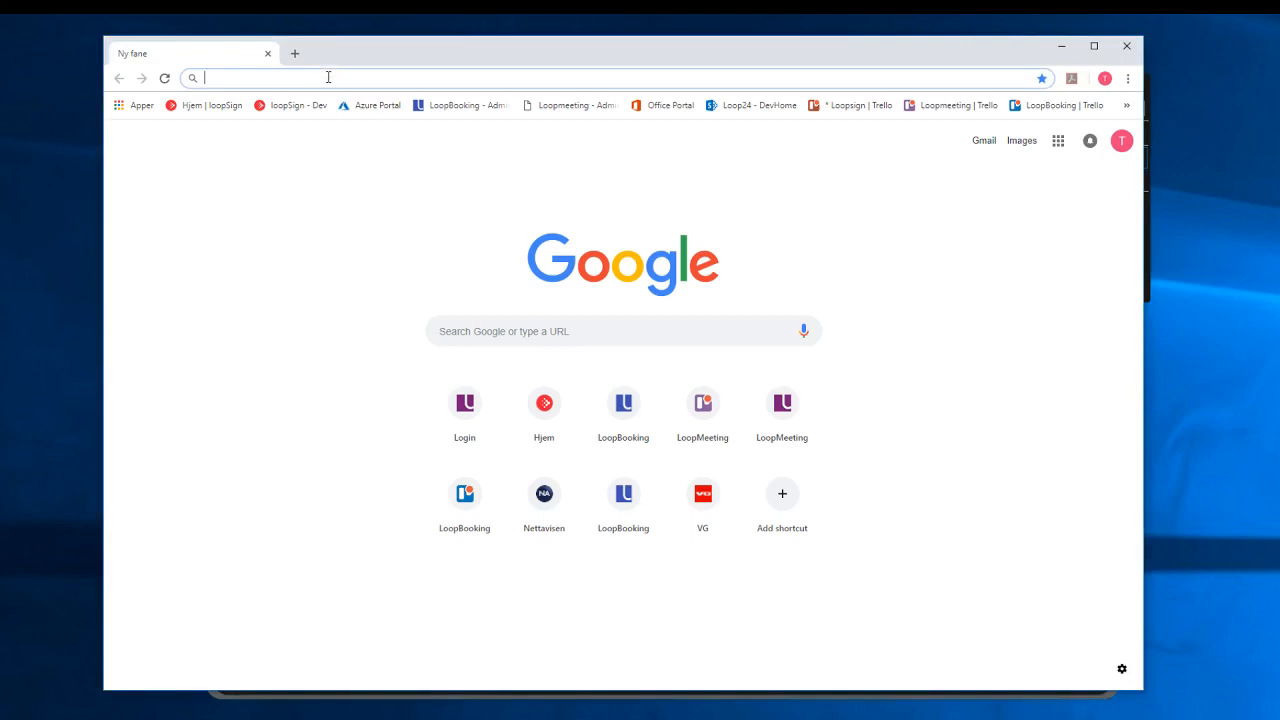
Open loopmeeting.no in Chrome by accepting the 'loopm' address-bar suggestion.
type("loopmeeting.no")
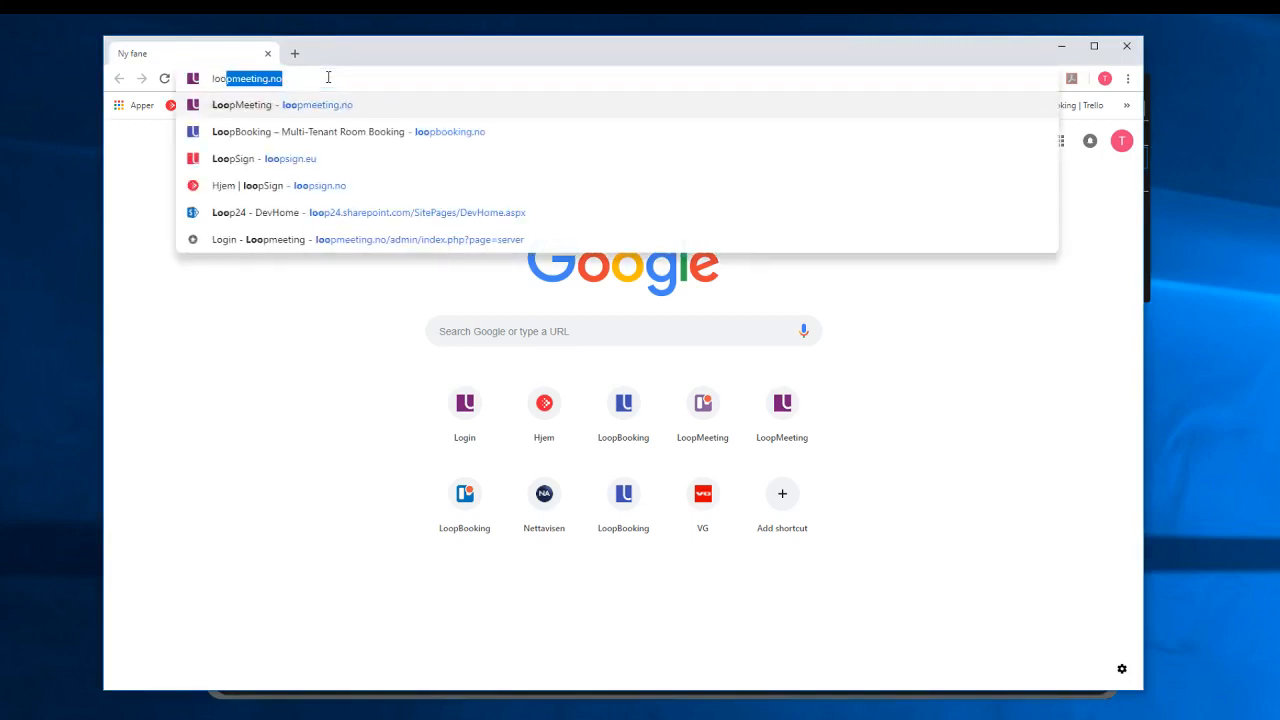
key("Return")
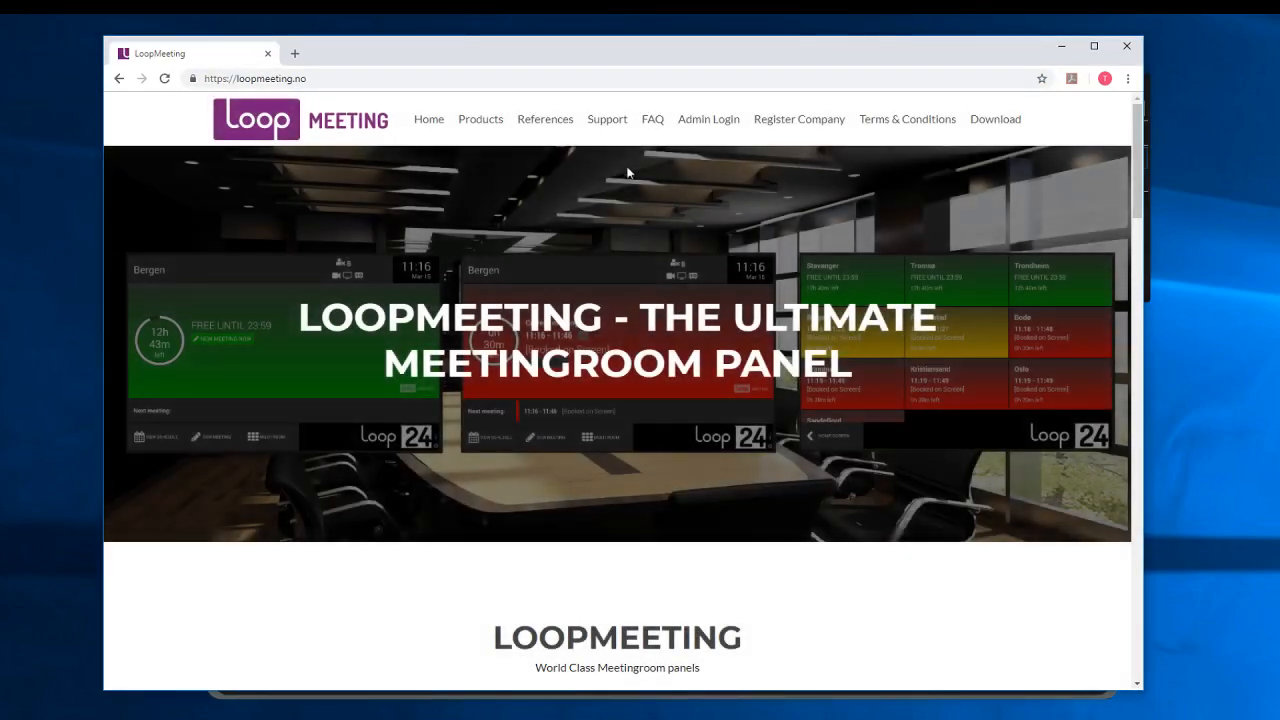
Browse the Register Company sign-up form in a new tab, then return to the homepage tab.
left_click(786, 122)
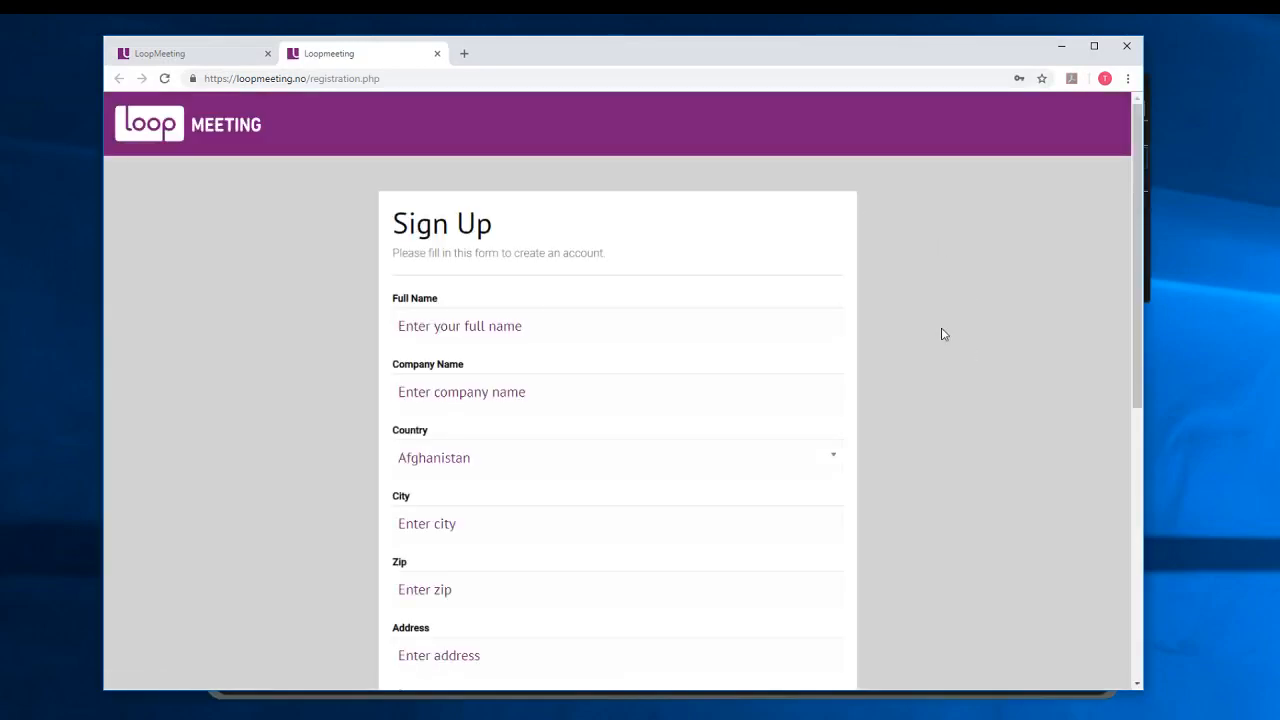
scroll(943, 334, "down", 5)
scroll(943, 334, "up", 3)
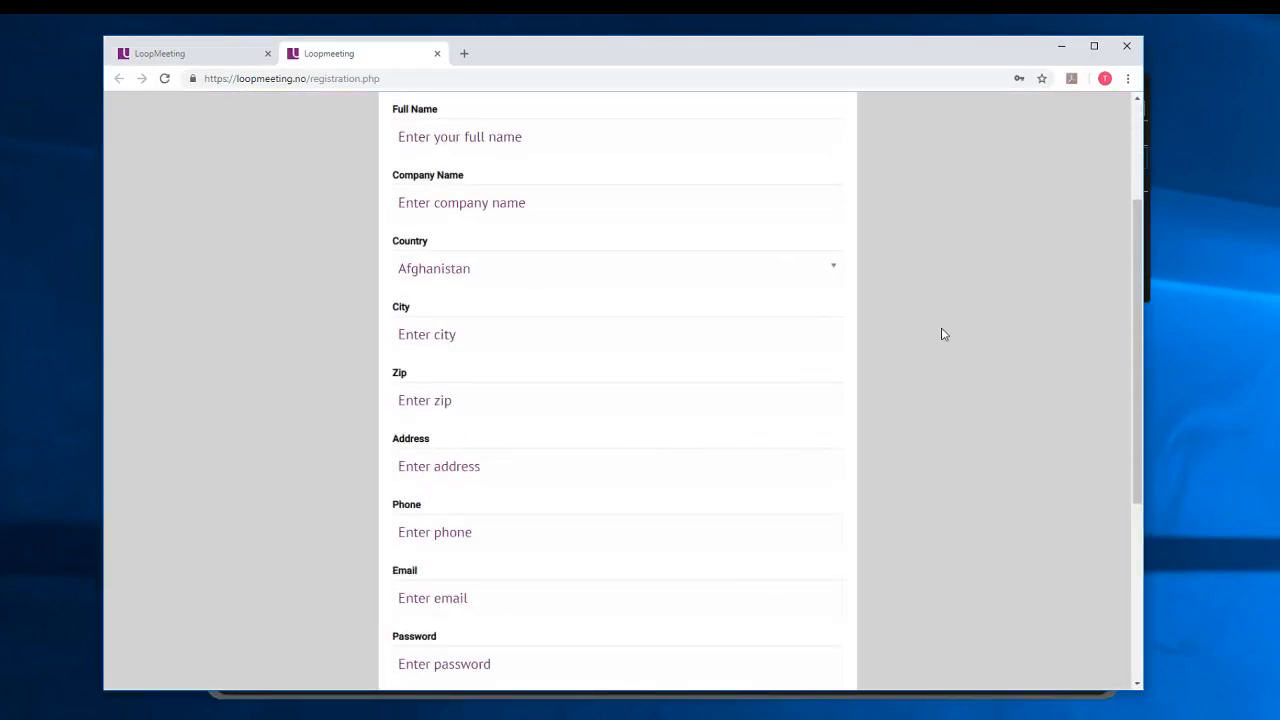
scroll(943, 334, "down", 3)
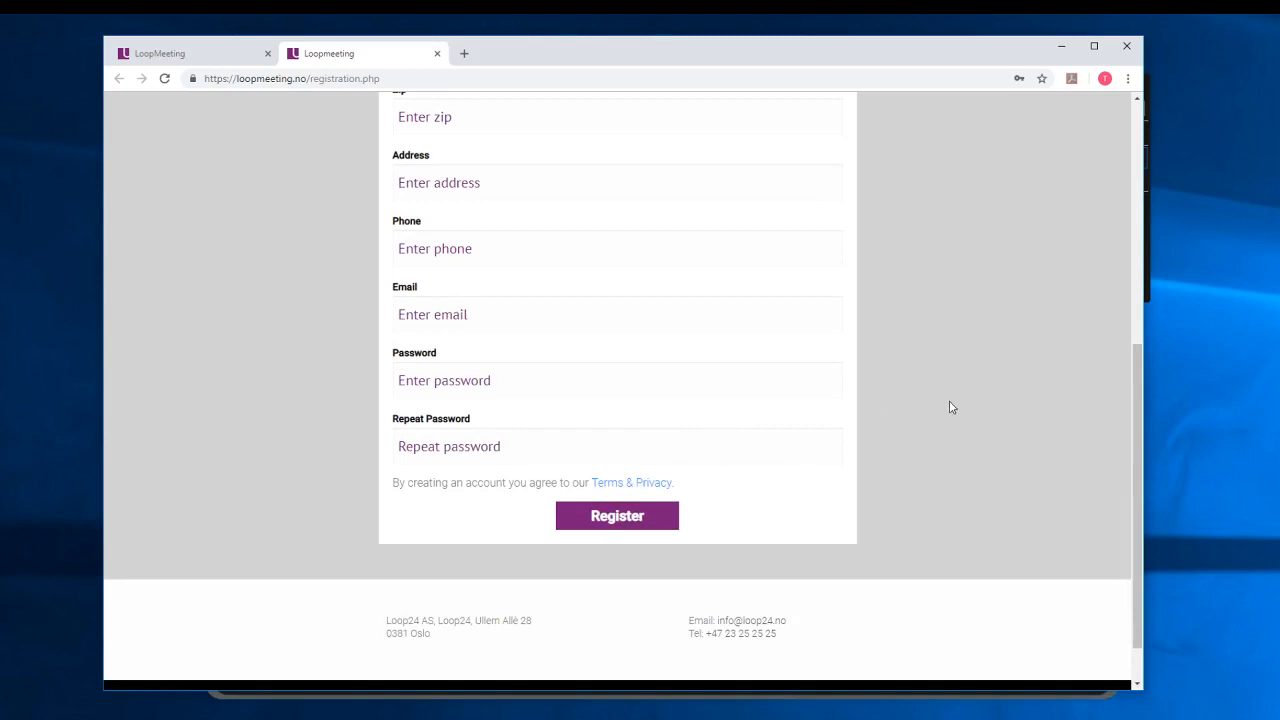
scroll(952, 406, "up", 3)
scroll(952, 406, "up", 1)
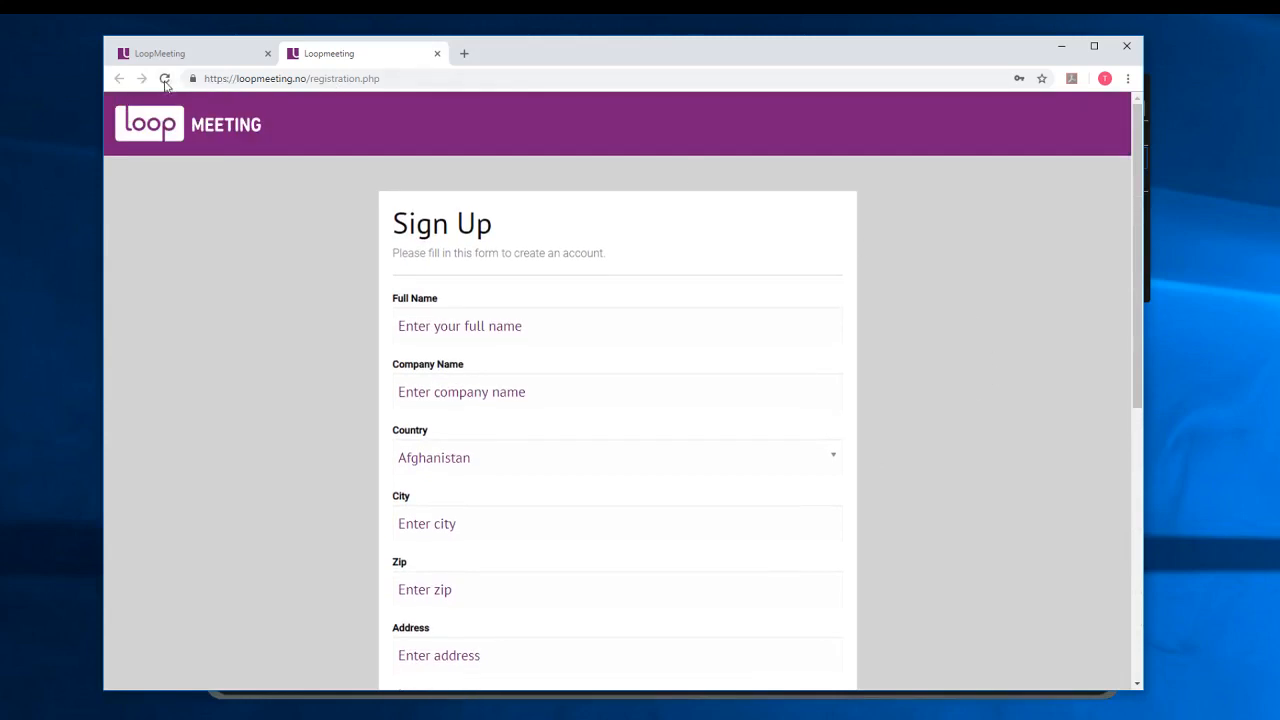
left_click(189, 54)
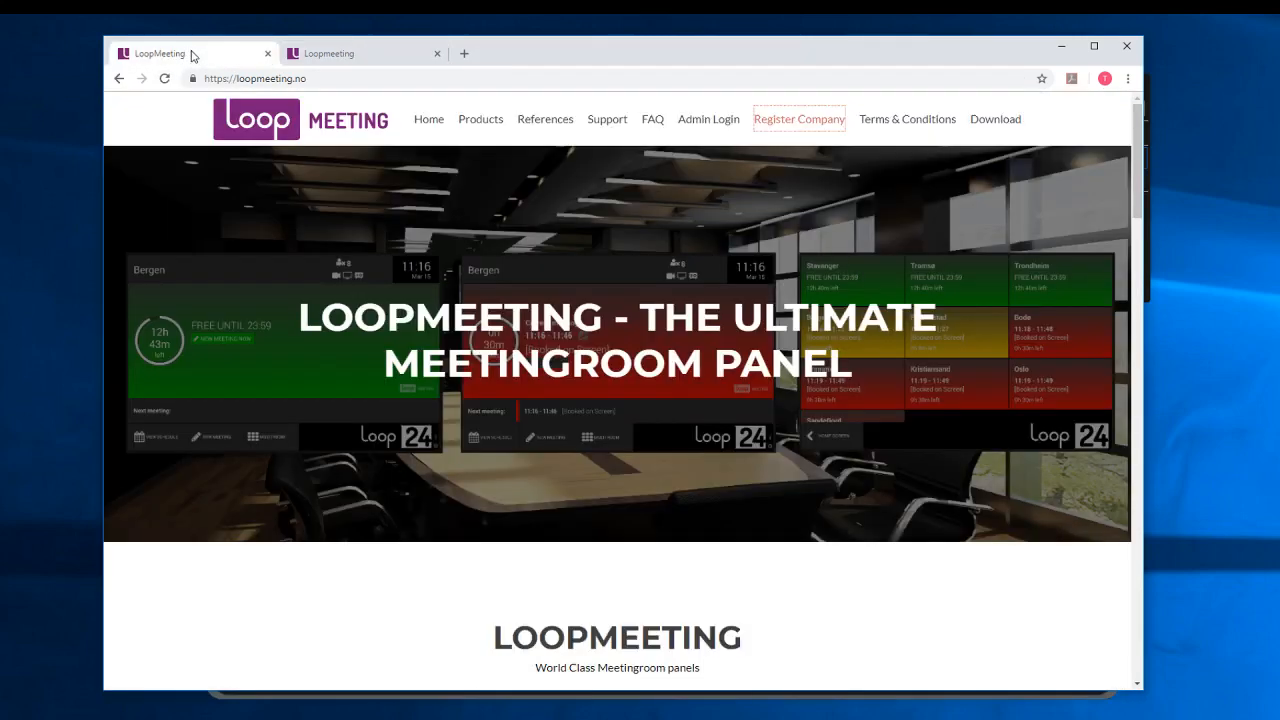
Log in to the admin area using the browser's autofilled credentials.
left_click(690, 120)
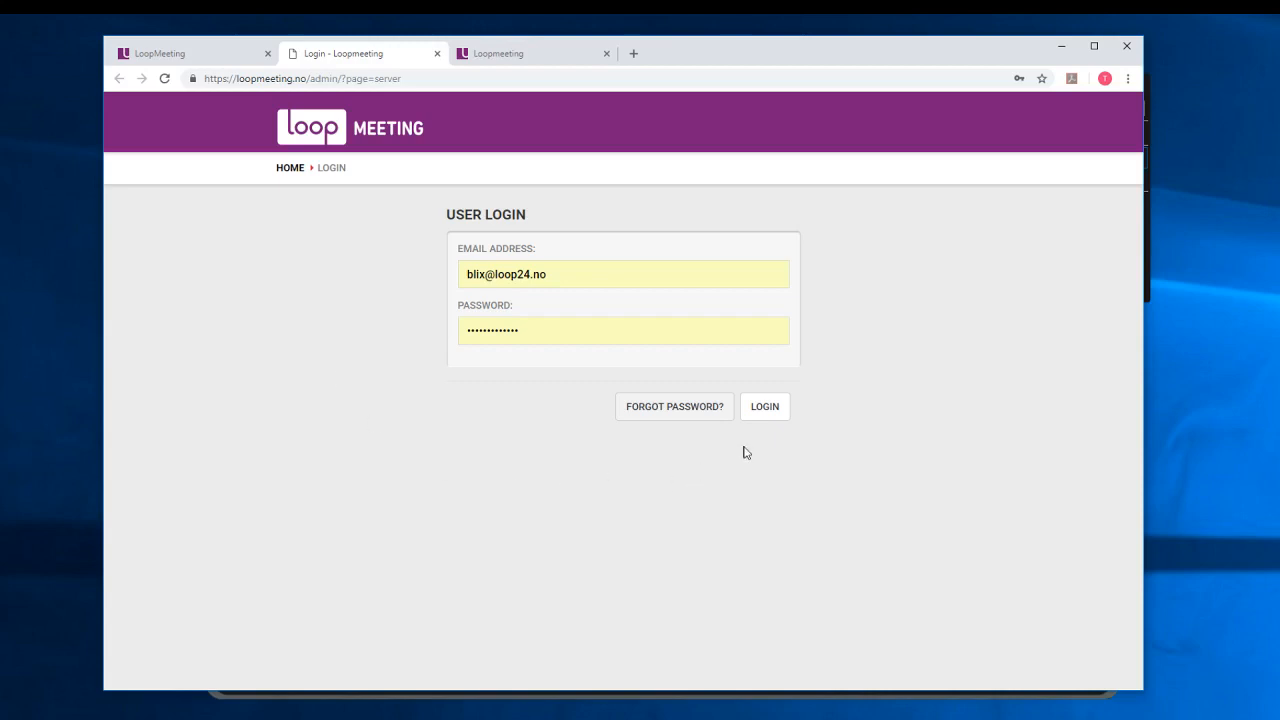
left_click(766, 414)
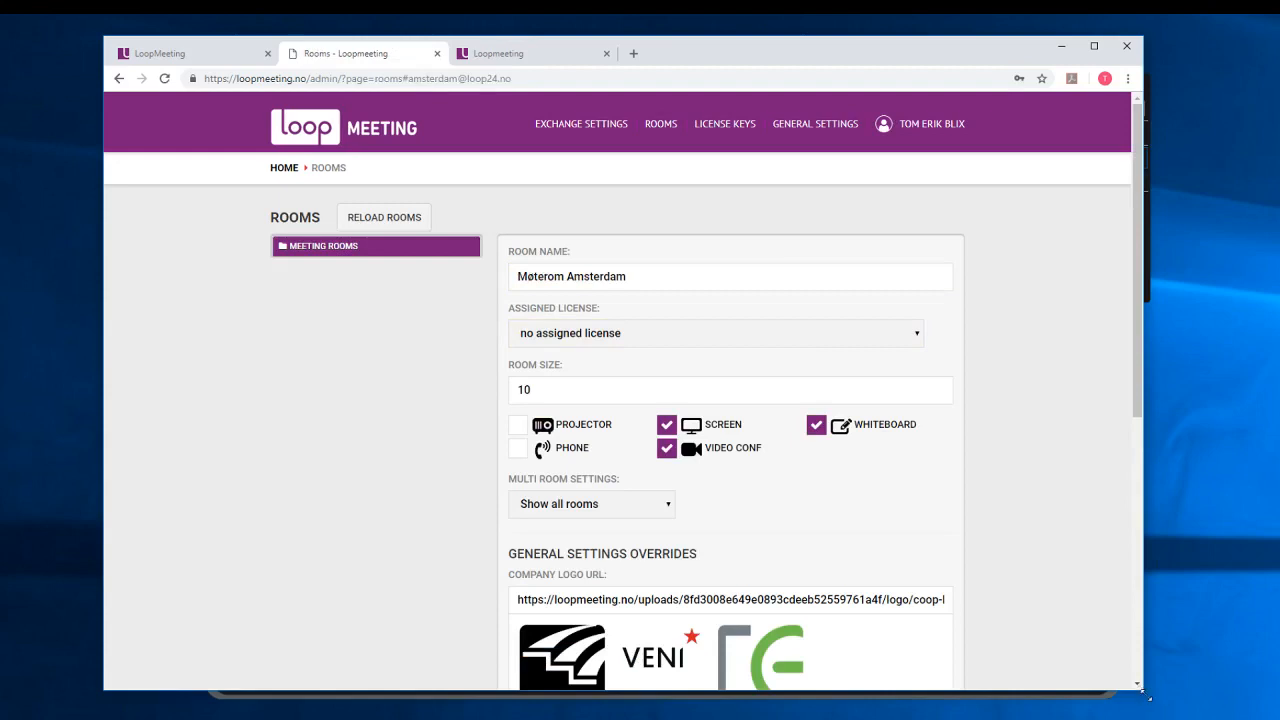
Enlarge the browser window and view the Exchange Settings page with the office365 server address.
left_click_drag(1140, 692, 1224, 716)
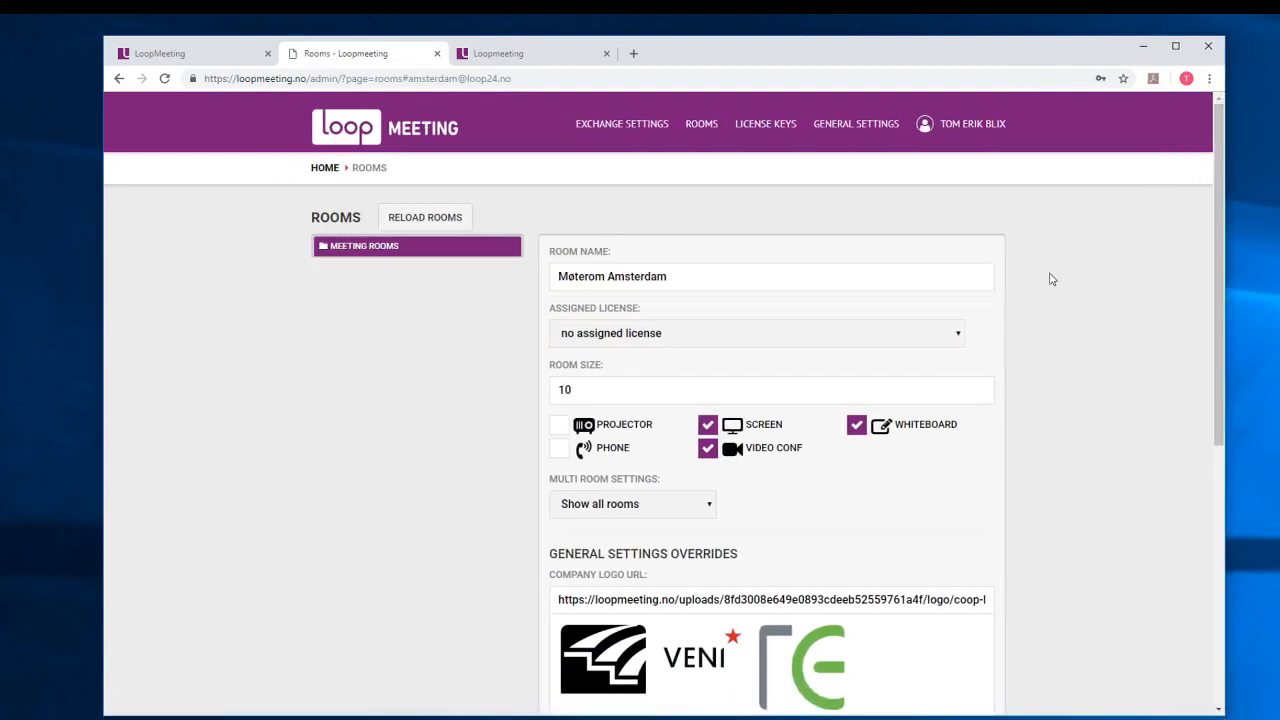
left_click(612, 128)
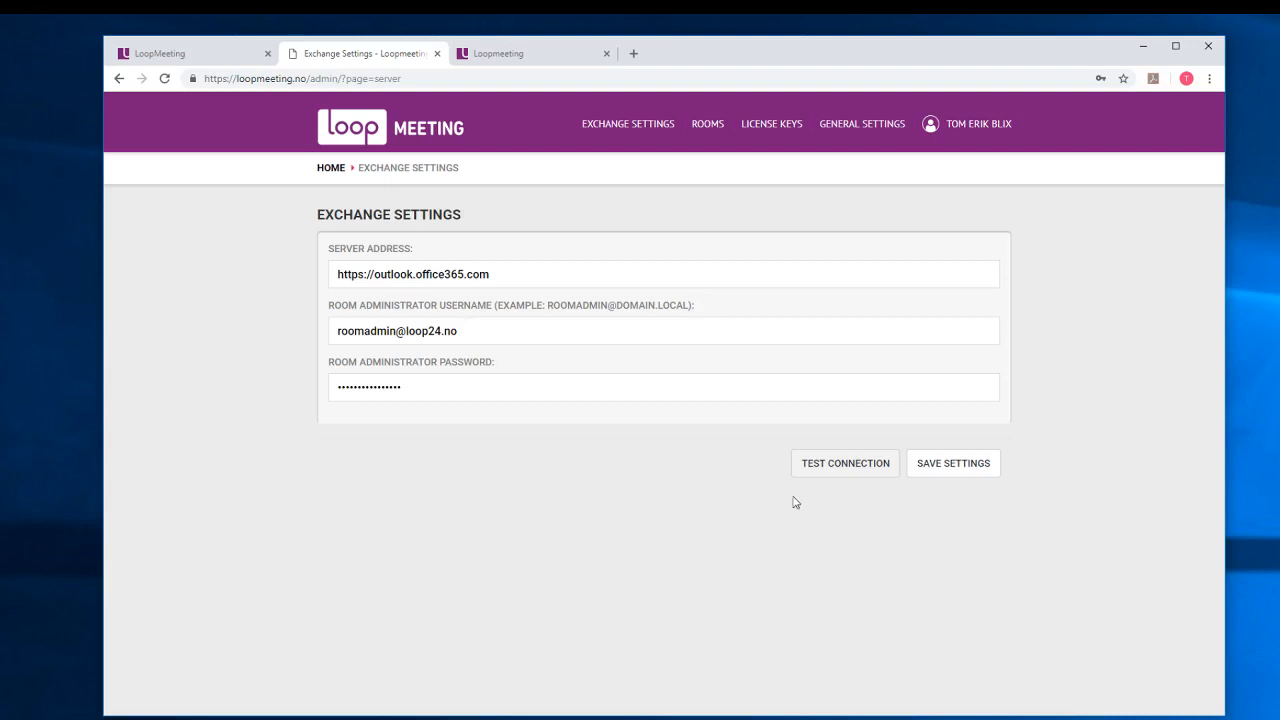
Save the Exchange settings, then expand the Meeting Rooms list on the Rooms page.
left_click(953, 465)
left_click(707, 124)
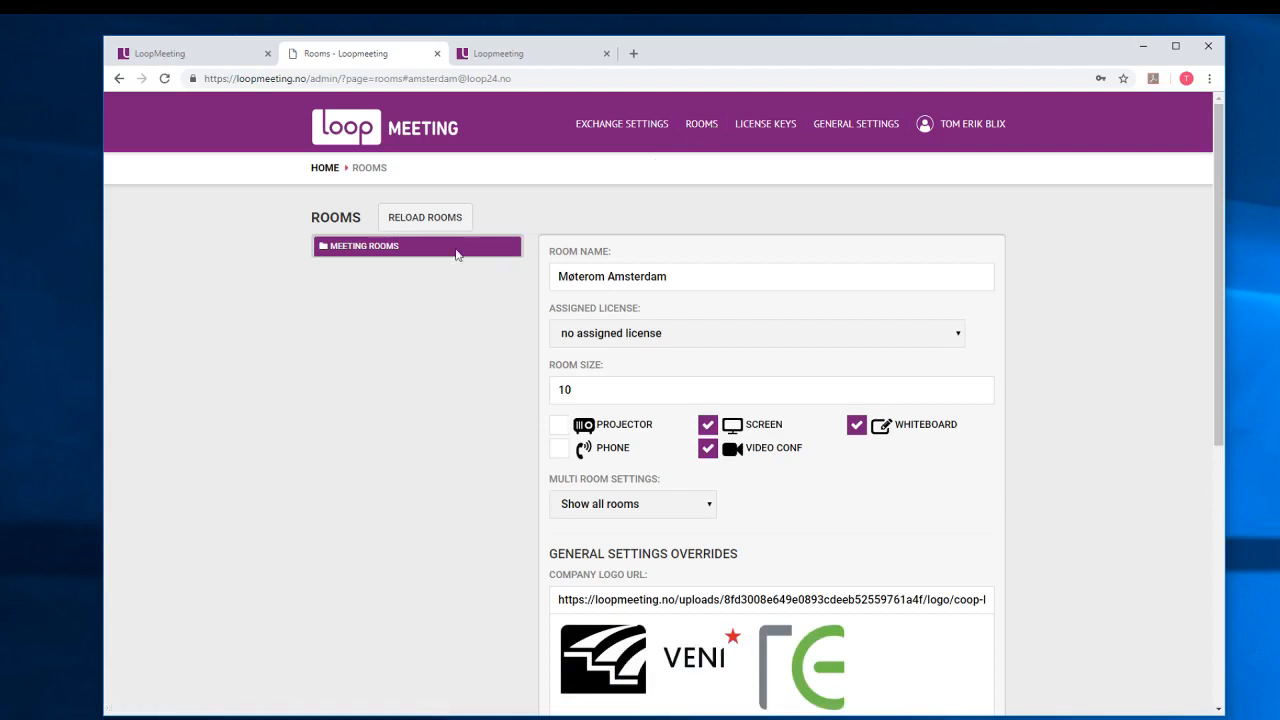
left_click(360, 245)
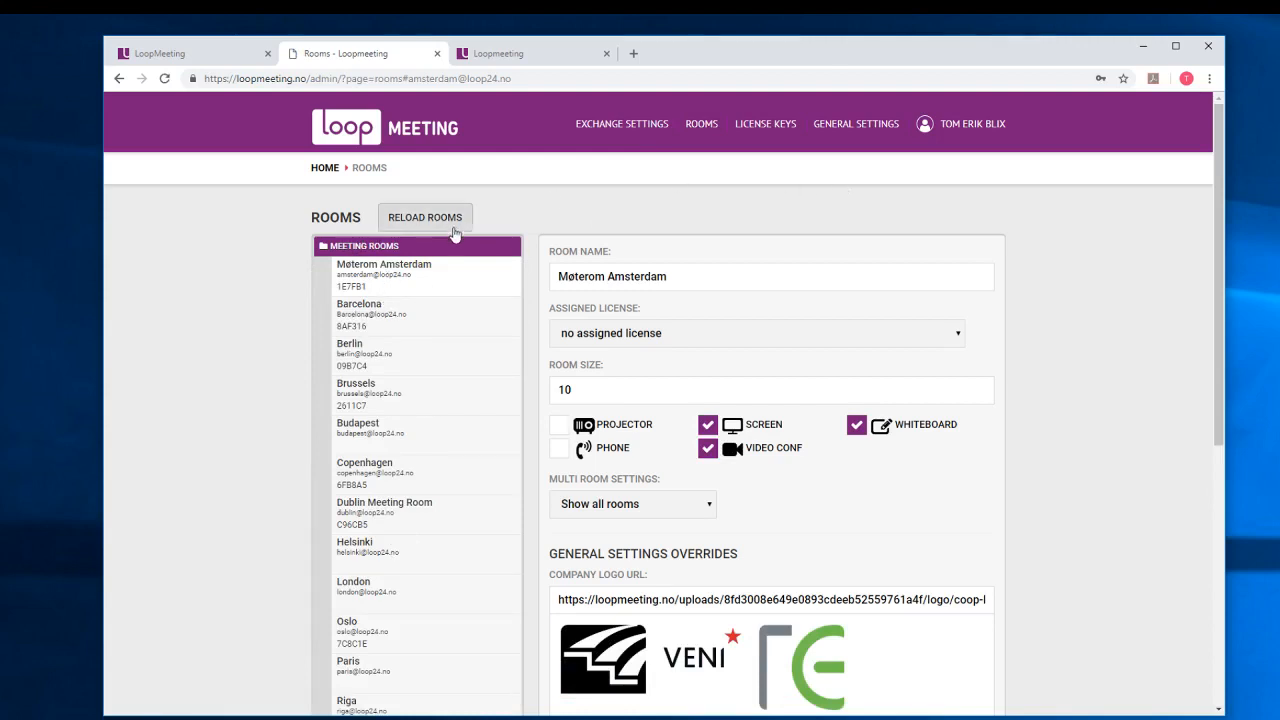
Show the account's General Settings with report e-mail, Norwegian language and coop-logo.png logo.
left_click(869, 132)
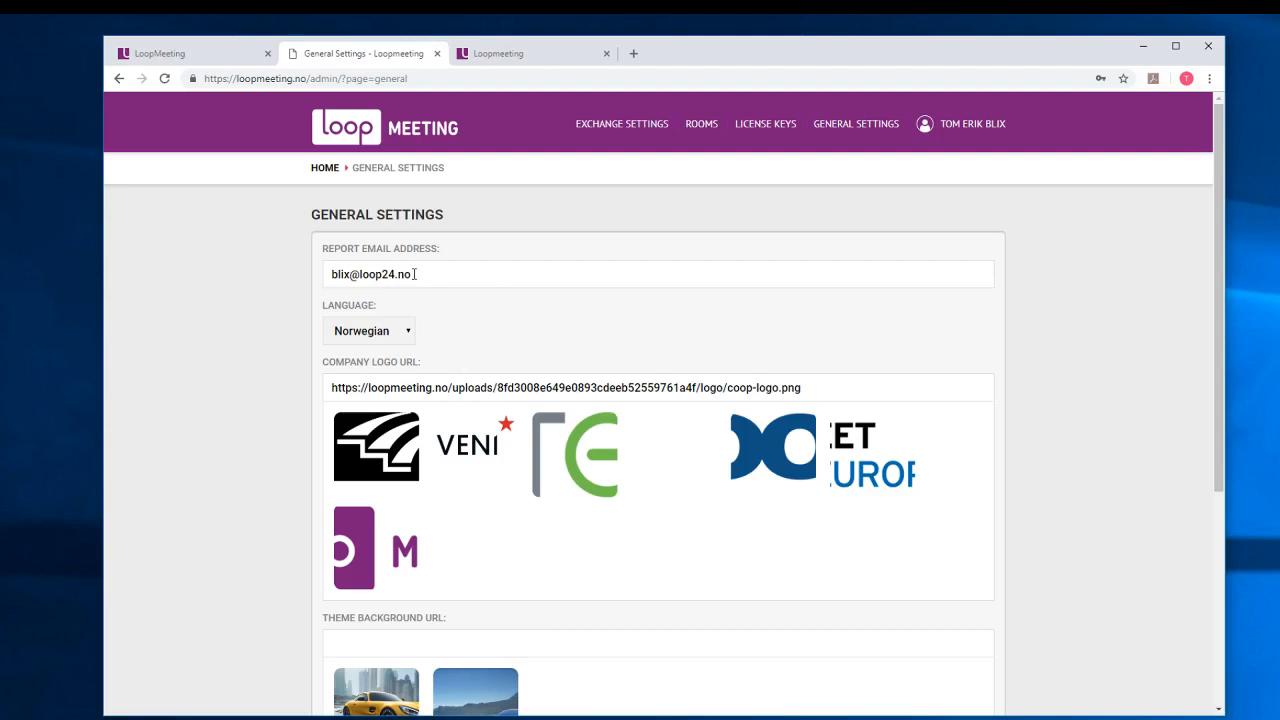
Switch the language to English and choose loopmeeting_Logo_Large.png as the company logo.
left_click(409, 338)
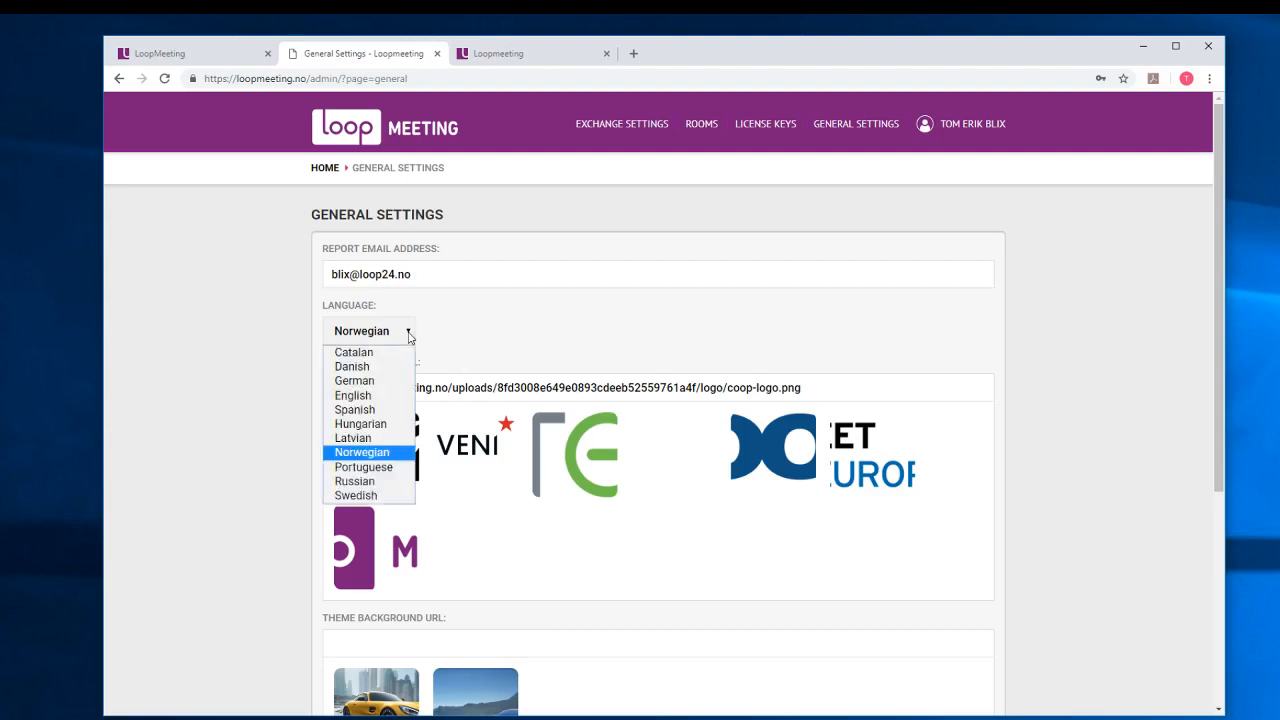
left_click(382, 396)
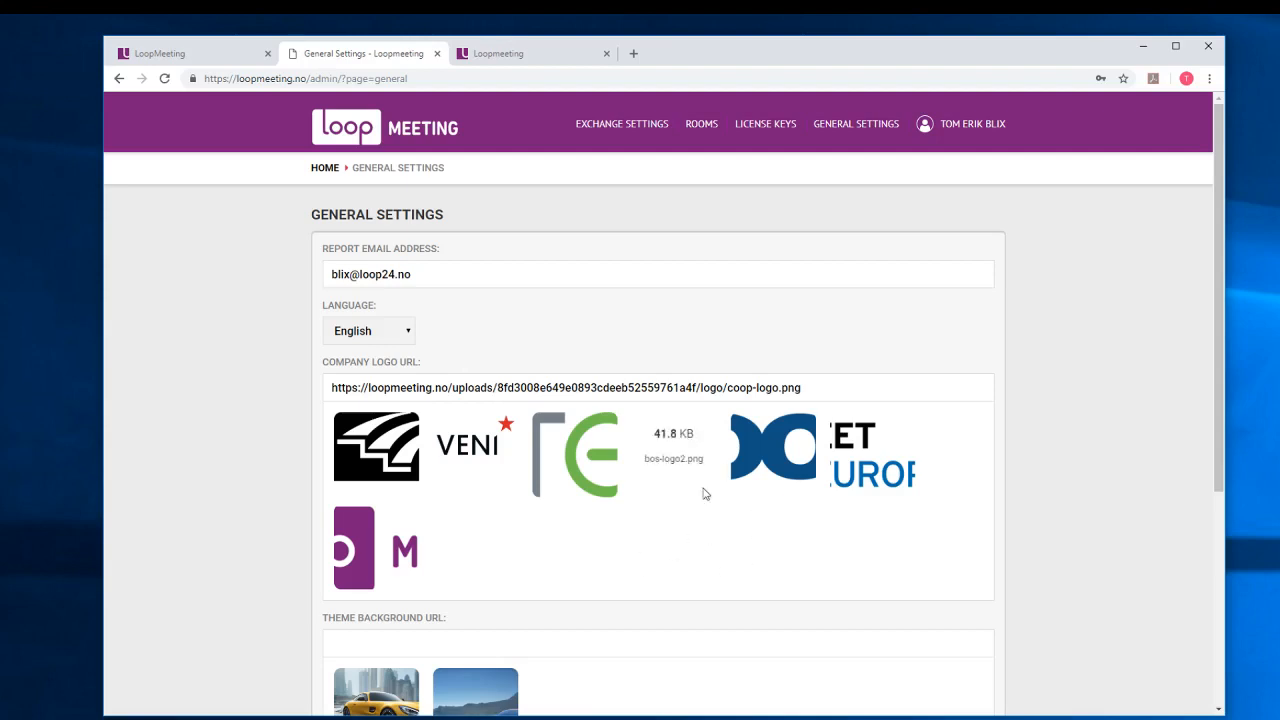
left_click(376, 546)
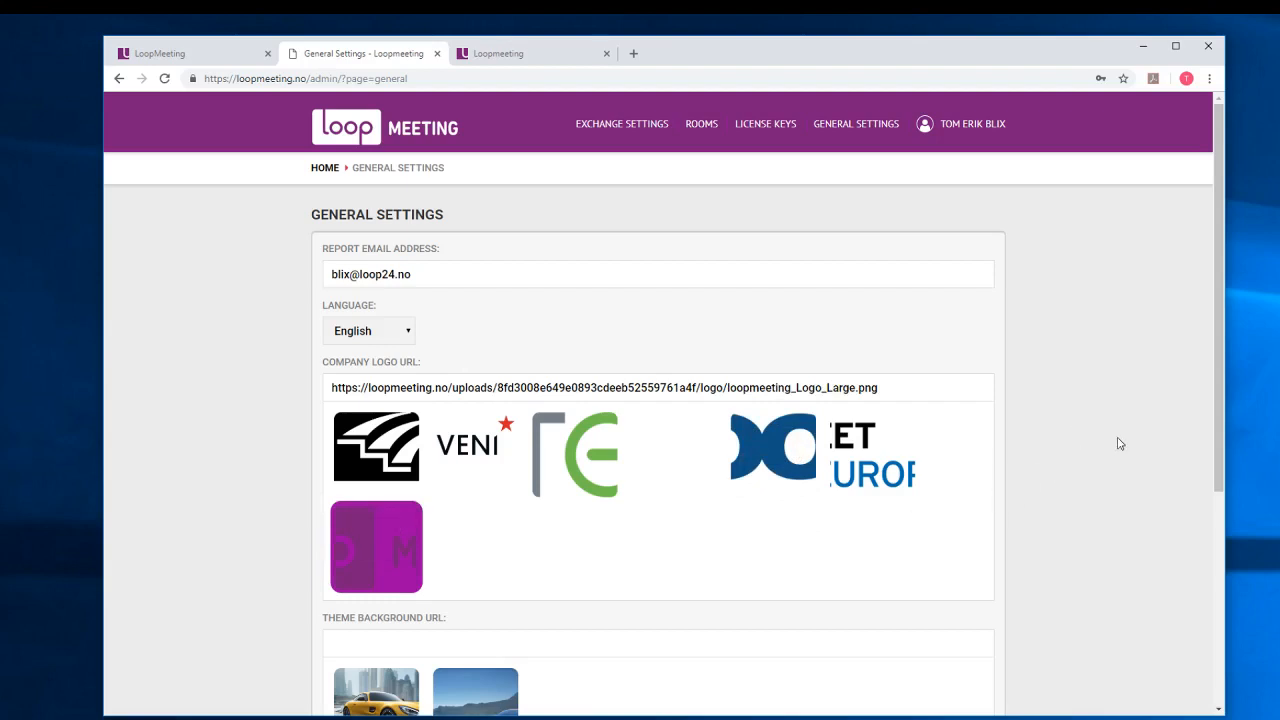
Check the Install password field, then save the General Settings with English and the LoopMeeting logo.
scroll(983, 483, "down", 2)
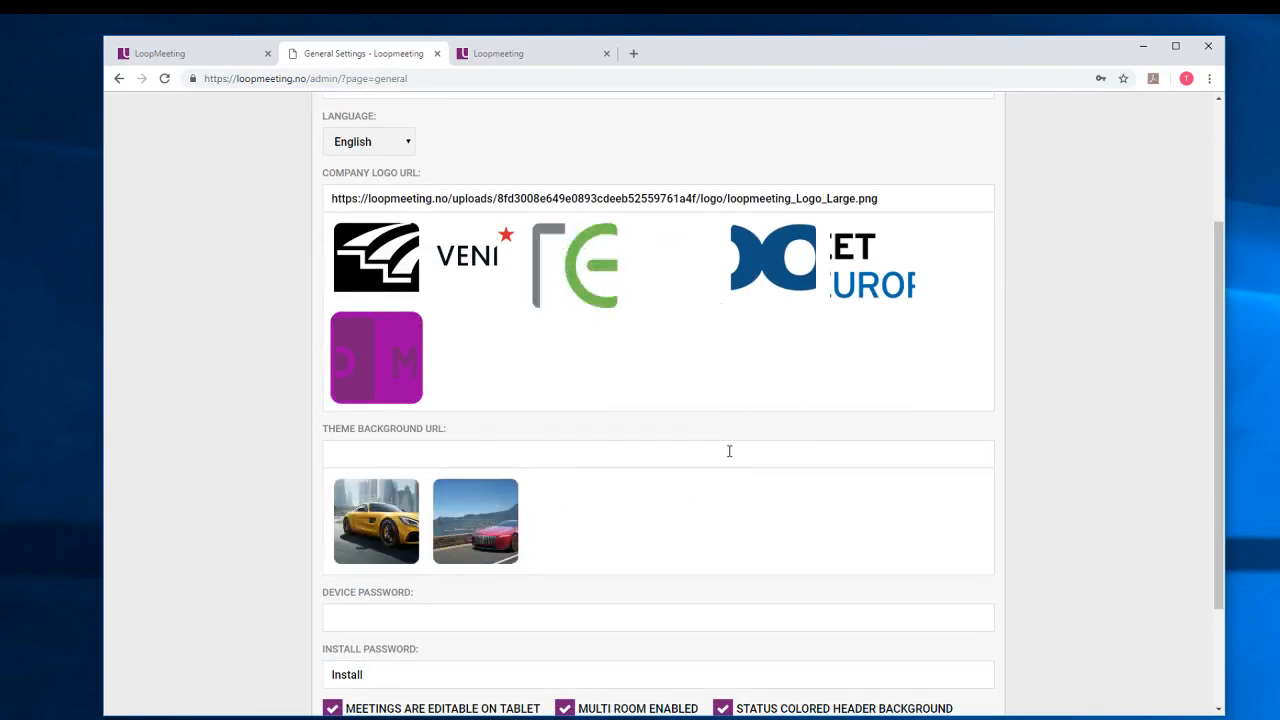
scroll(731, 449, "down", 2)
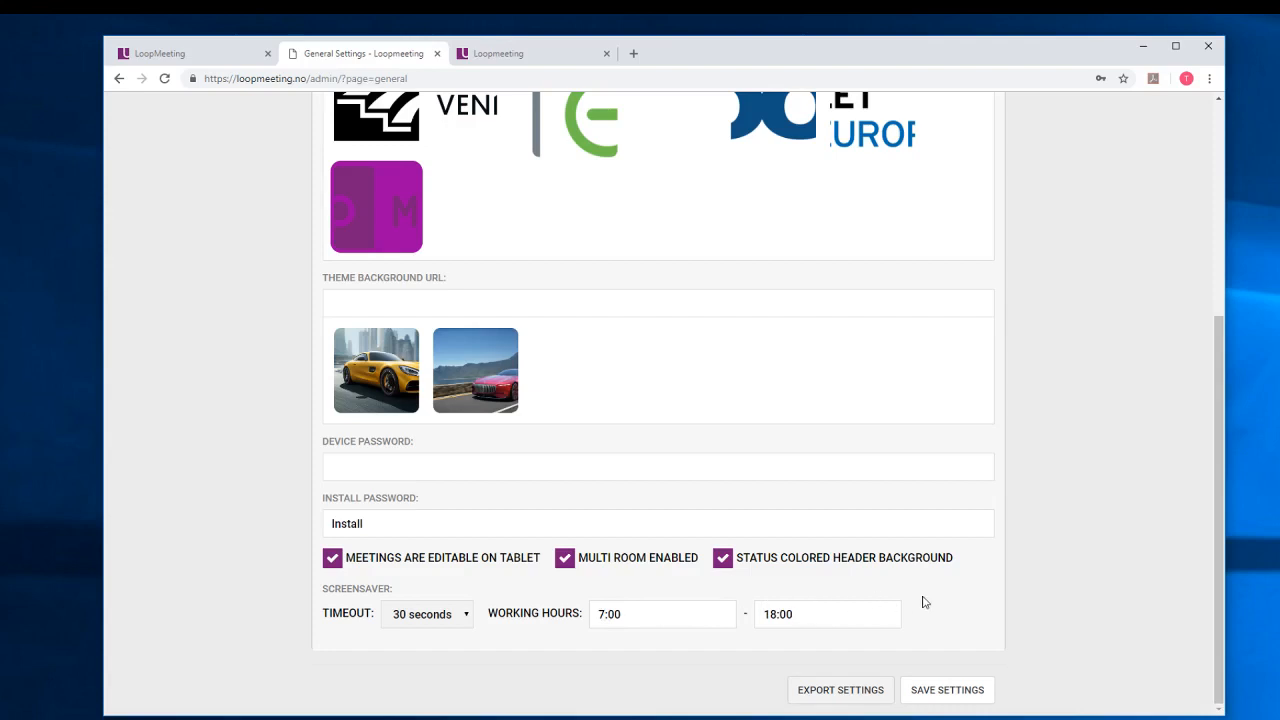
left_click_drag(393, 513, 308, 523)
left_click(409, 521)
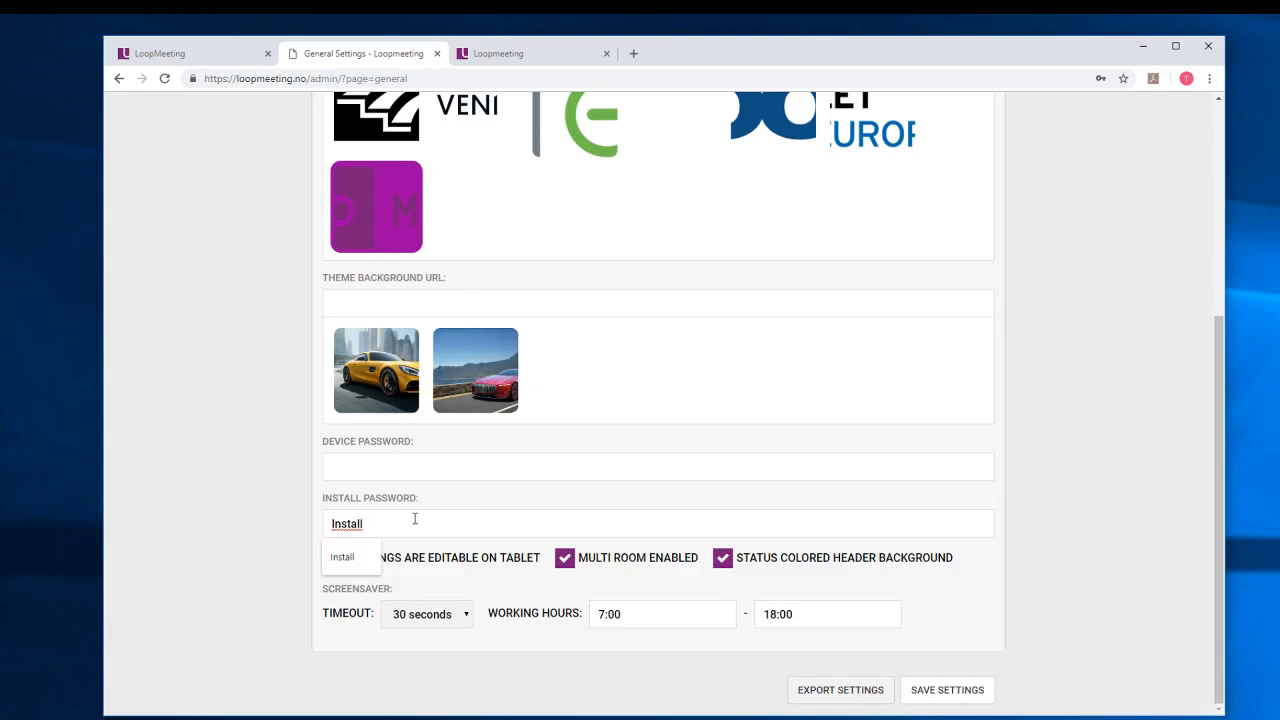
left_click(955, 690)
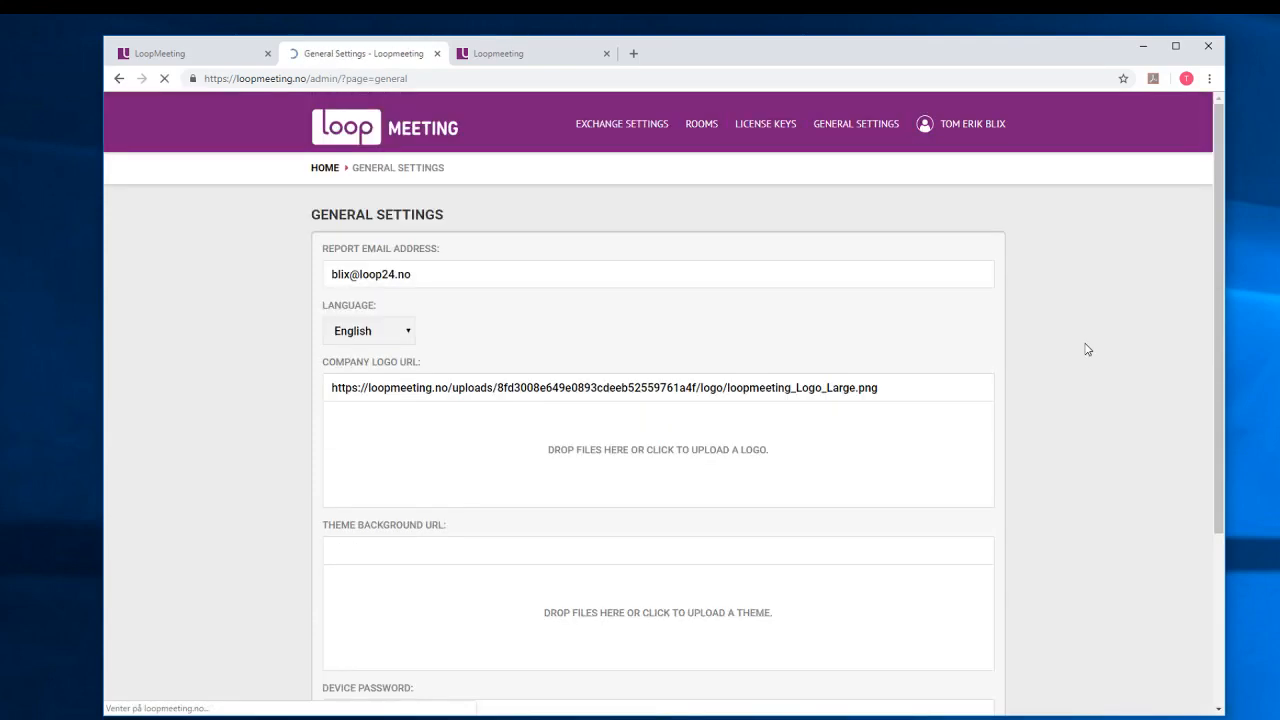
Open the Møterom Amsterdam room and rename it to 'Amsterdam'.
left_click(713, 131)
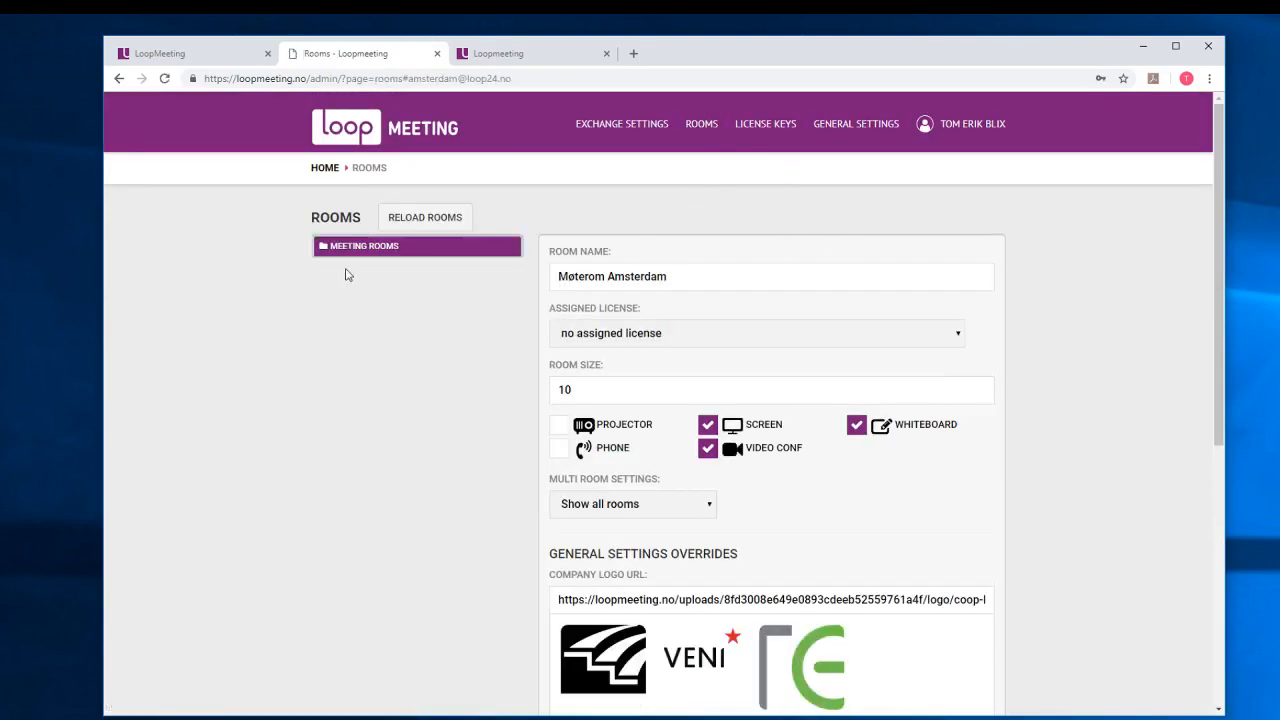
left_click(346, 248)
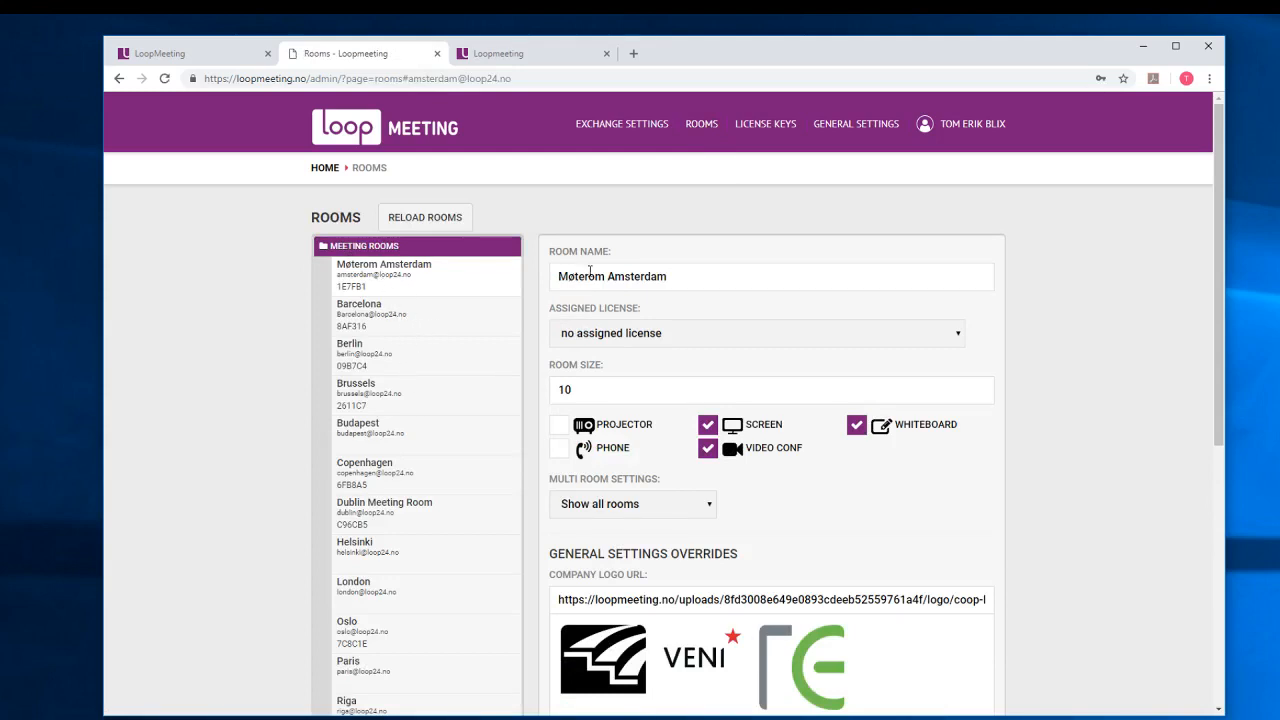
left_click_drag(605, 278, 519, 286)
key("BackSpace")
key("Delete")
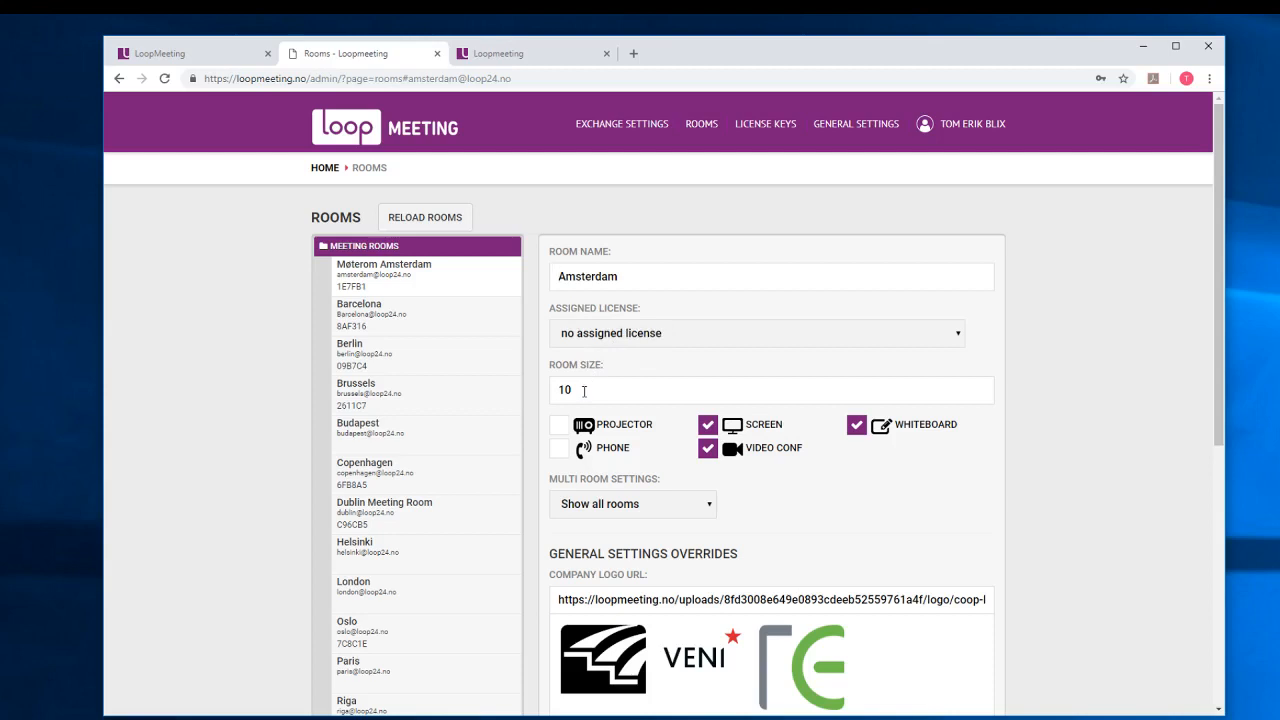
Change the Amsterdam room size from 10 to 8.
left_click_drag(584, 391, 530, 395)
type("8")
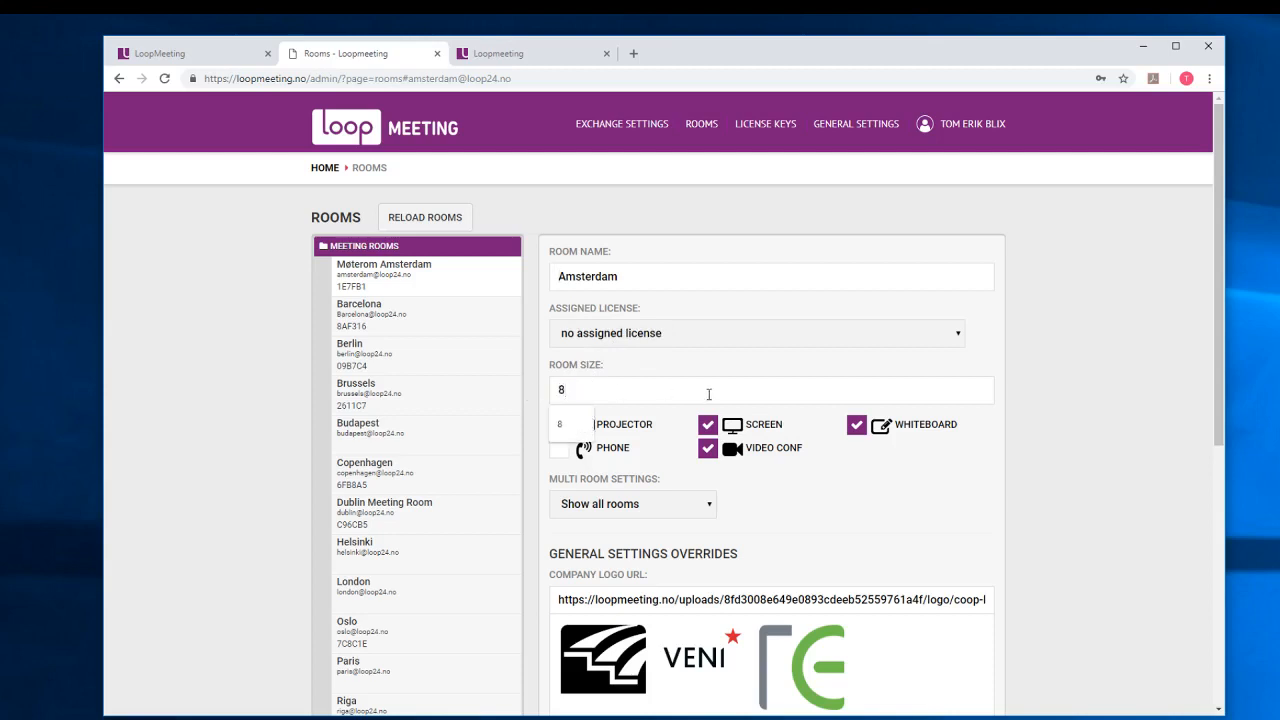
left_click(825, 553)
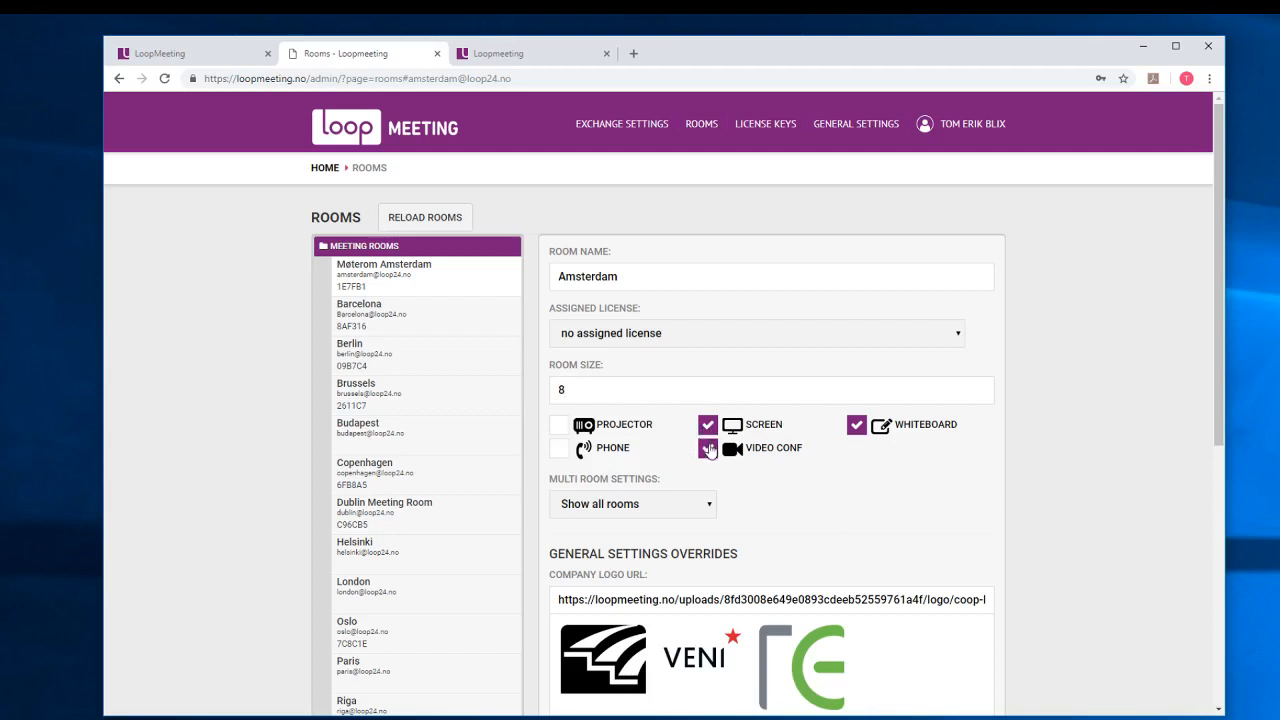
Try 'Show selected rooms only', toggling the Meeting Rooms group, then revert to 'Show all rooms'.
scroll(863, 467, "down", 1)
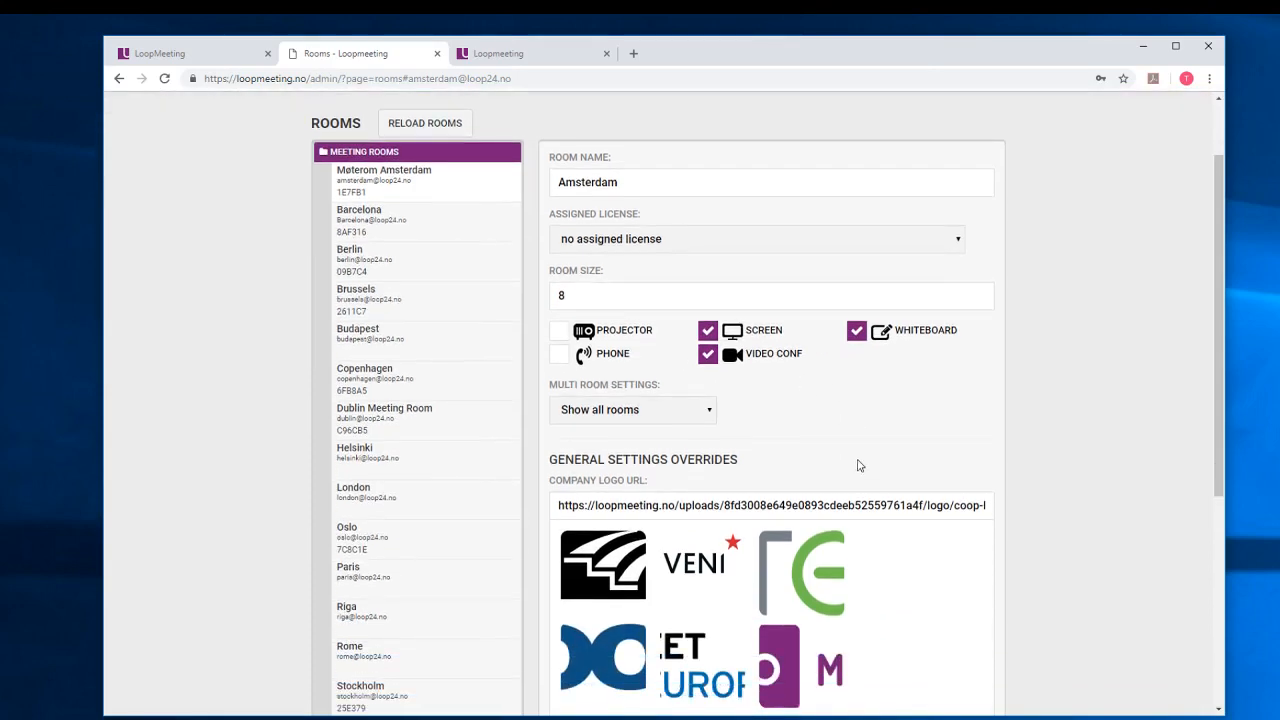
left_click(710, 418)
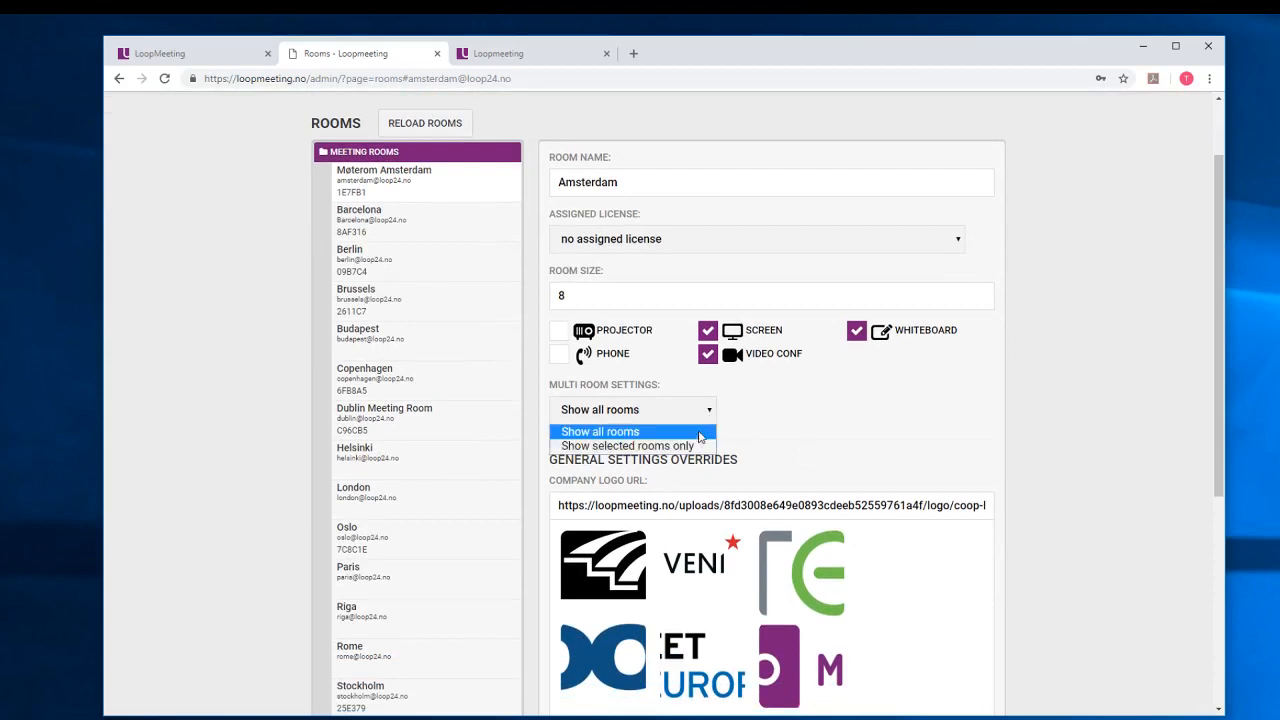
left_click(630, 445)
scroll(700, 420, "down", 2)
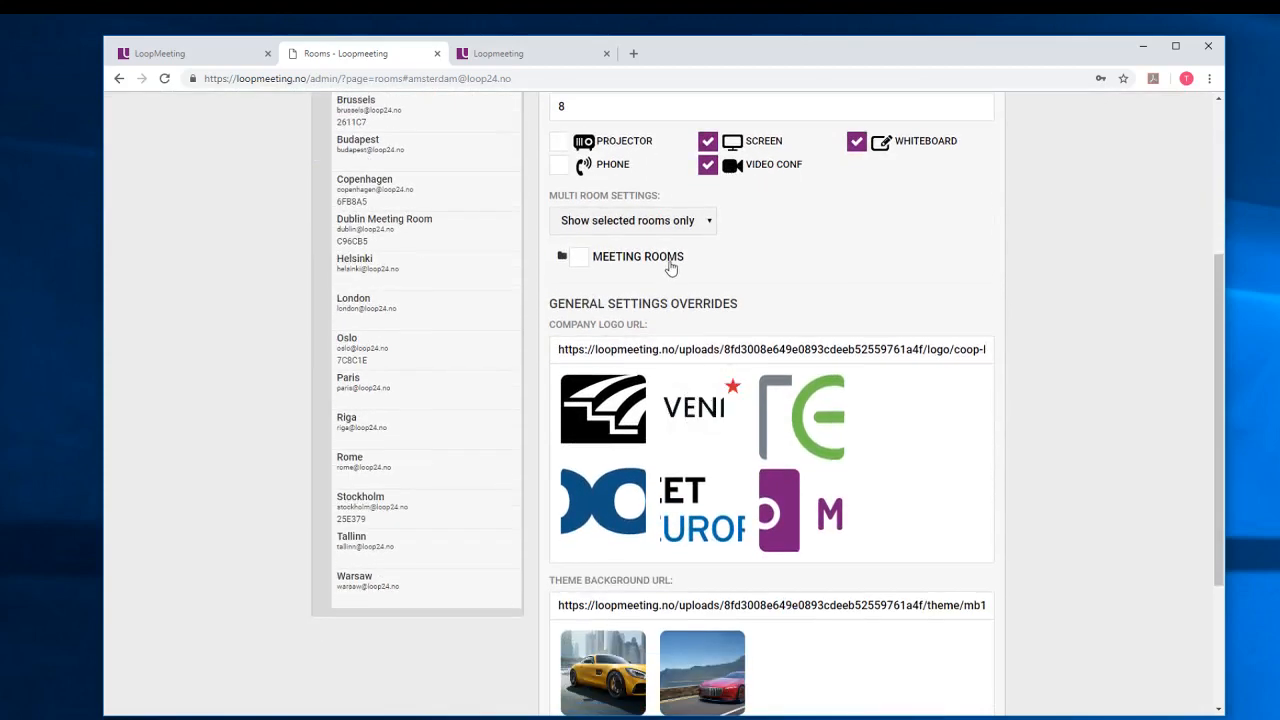
left_click(666, 262)
left_click(562, 258)
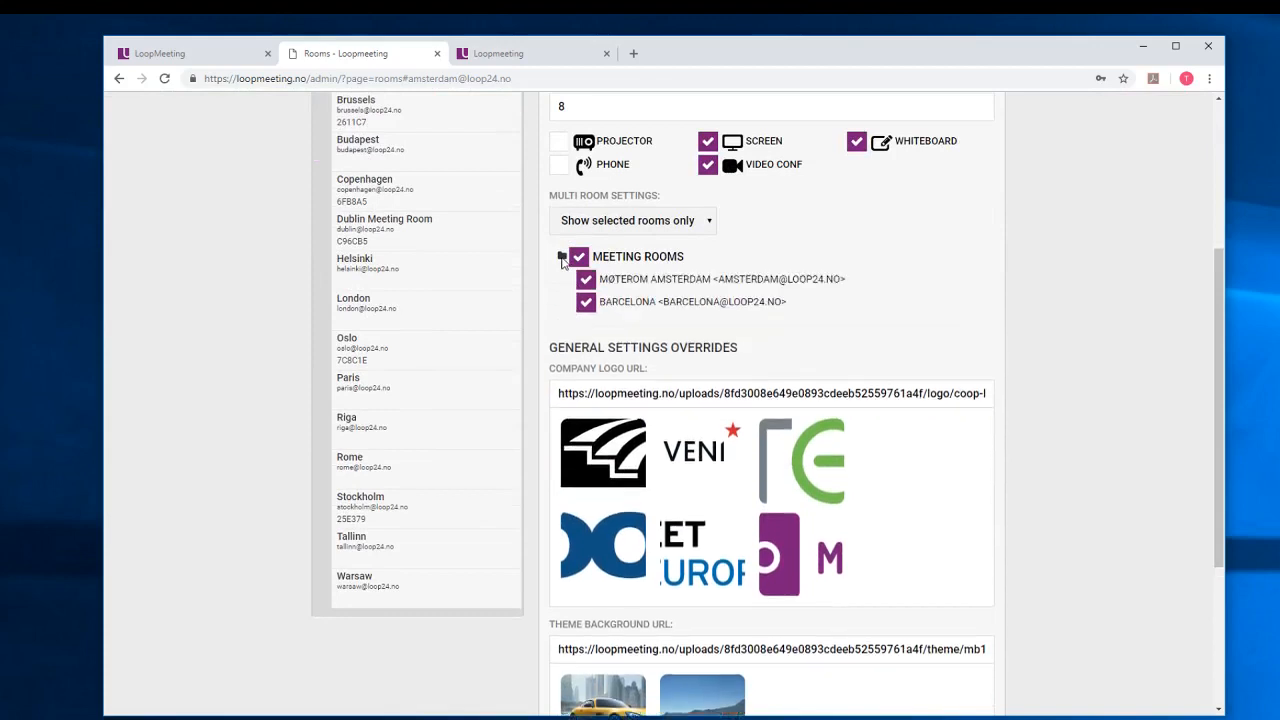
left_click(579, 256)
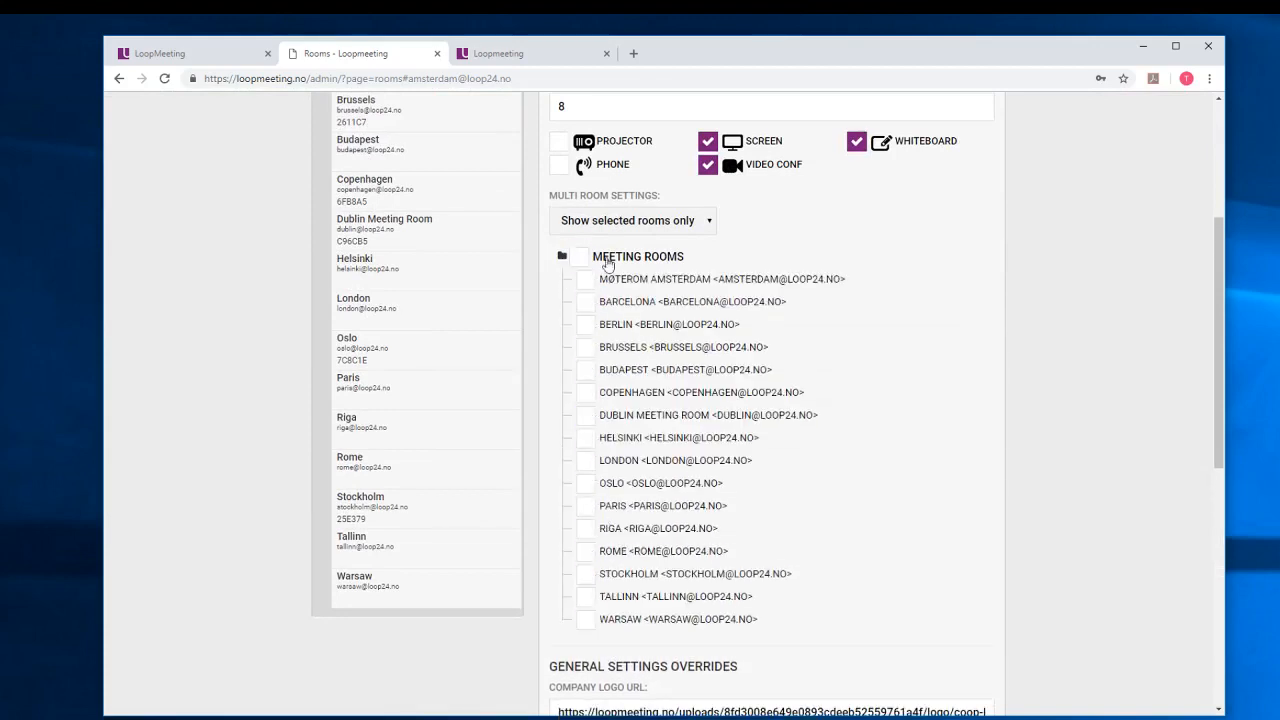
left_click(633, 220)
left_click(610, 240)
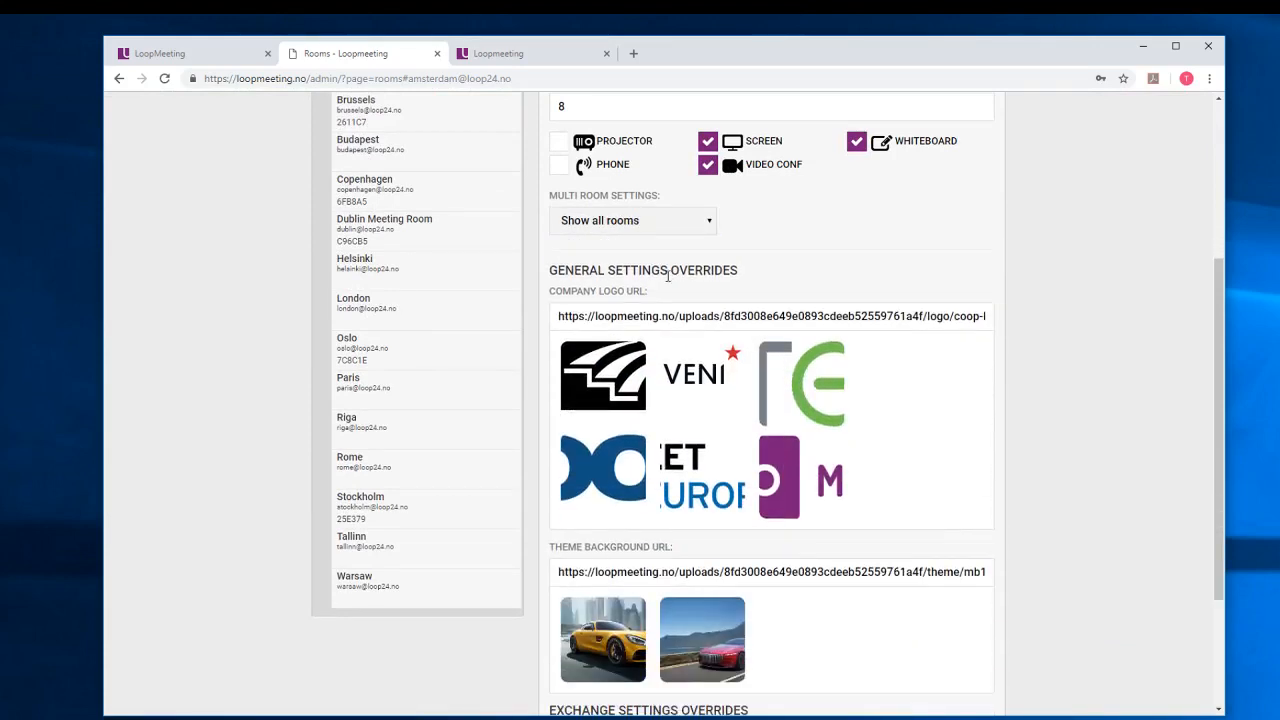
Pick 'Show selected rooms only' once more, then settle on 'Show all rooms'.
left_click(707, 224)
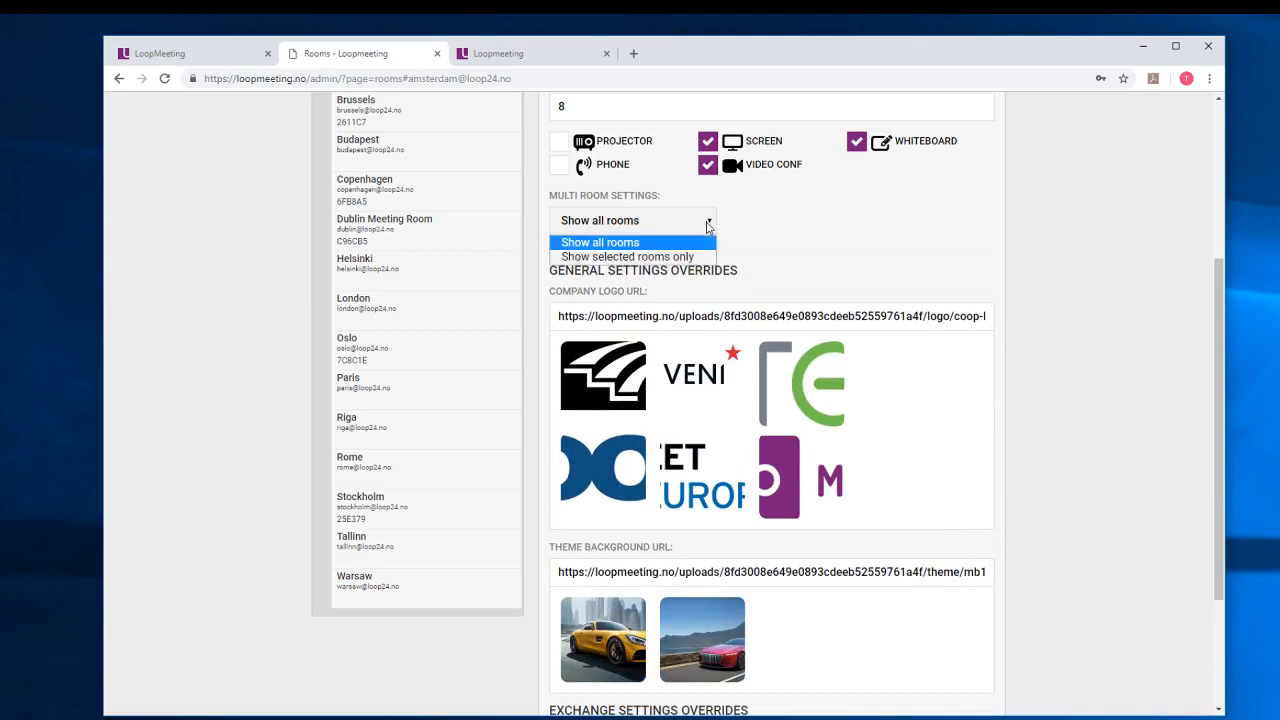
left_click(630, 257)
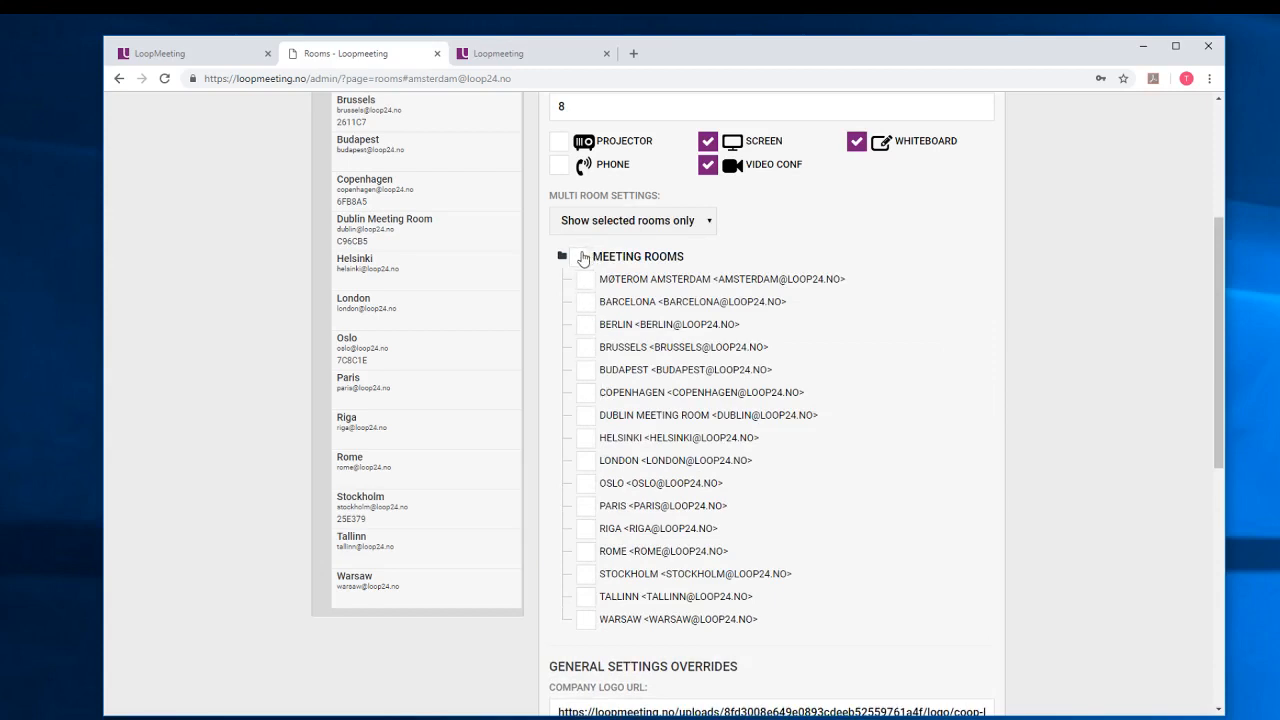
left_click(652, 232)
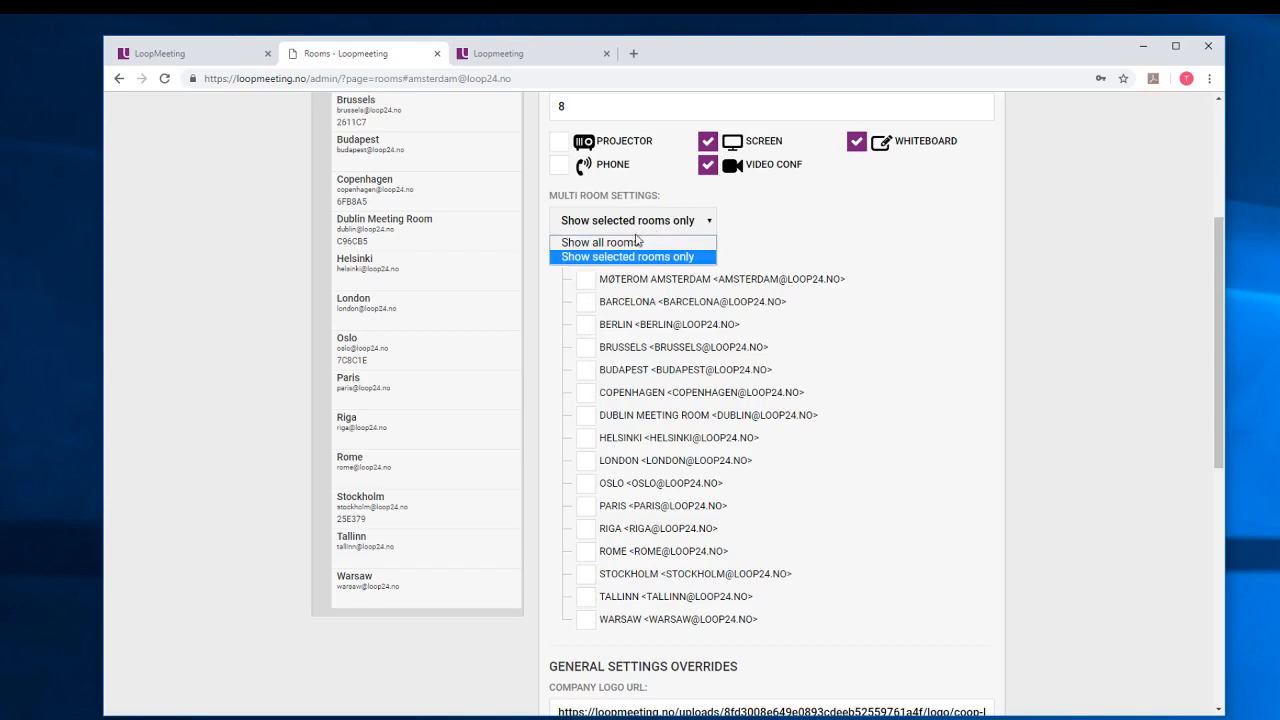
left_click(632, 245)
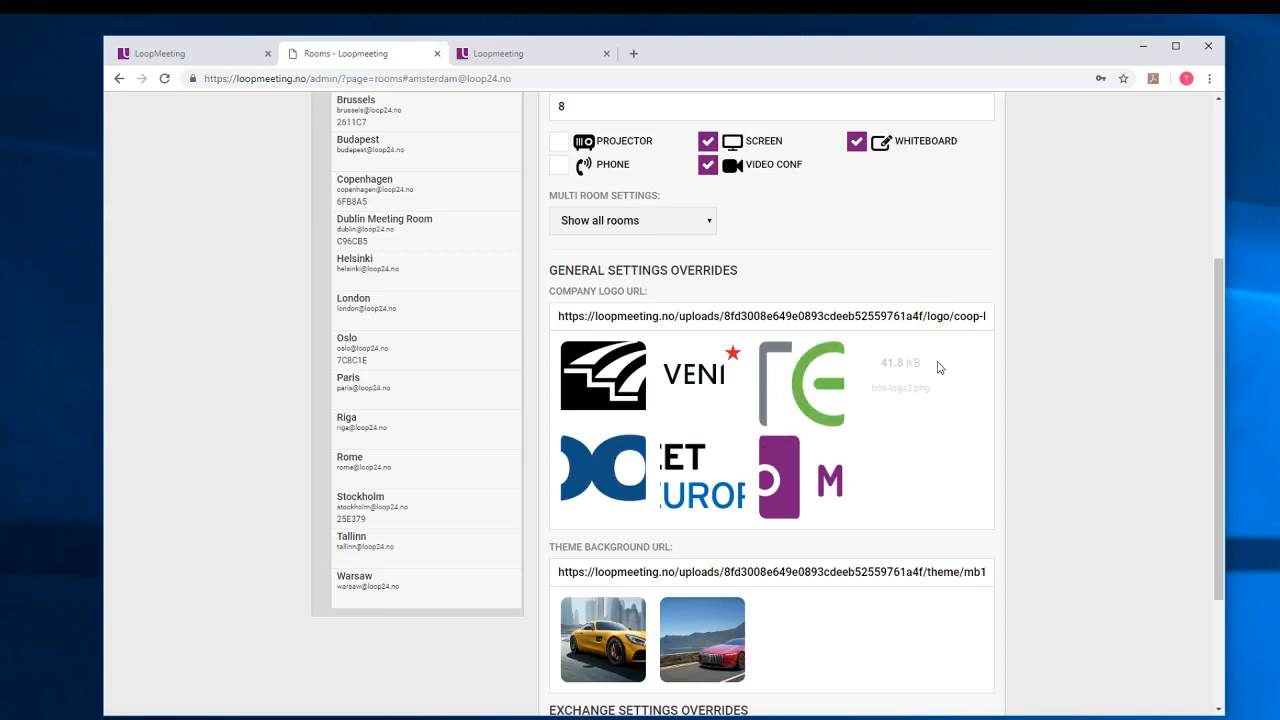
Choose the purple LoopMeeting logo as company logo and empty the Theme Background URL.
left_click(789, 505)
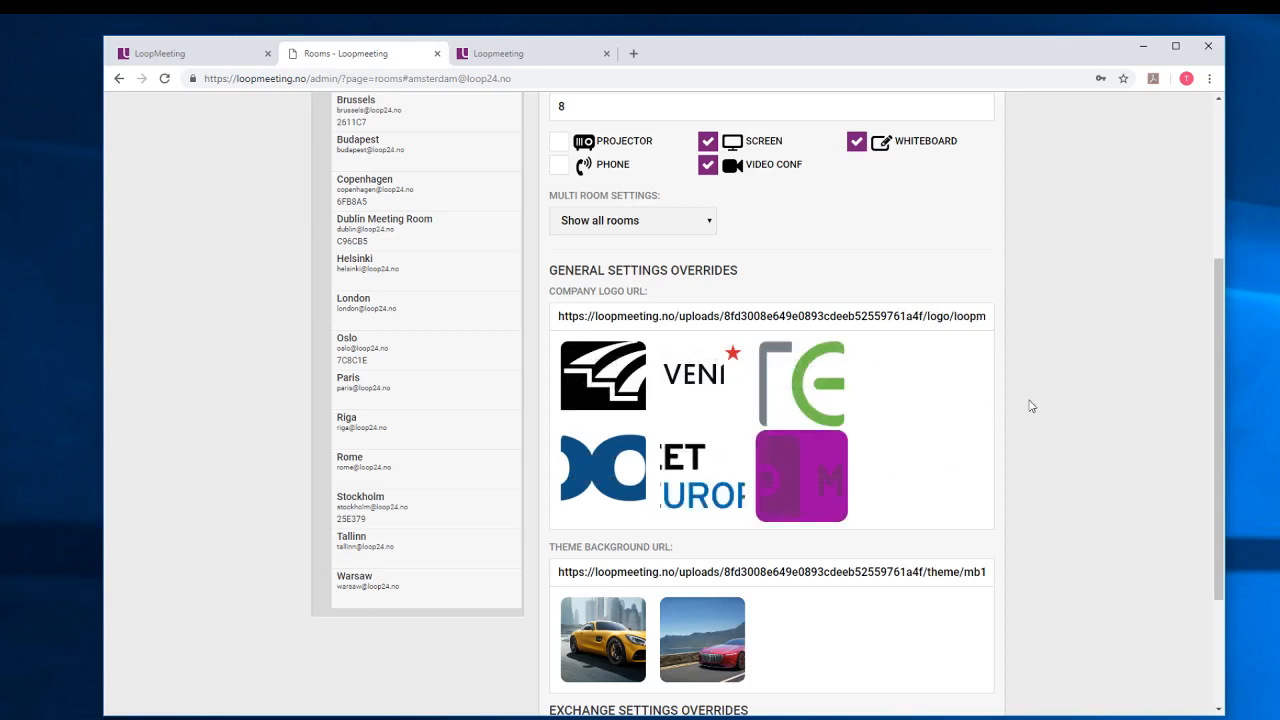
scroll(1074, 434, "down", 1)
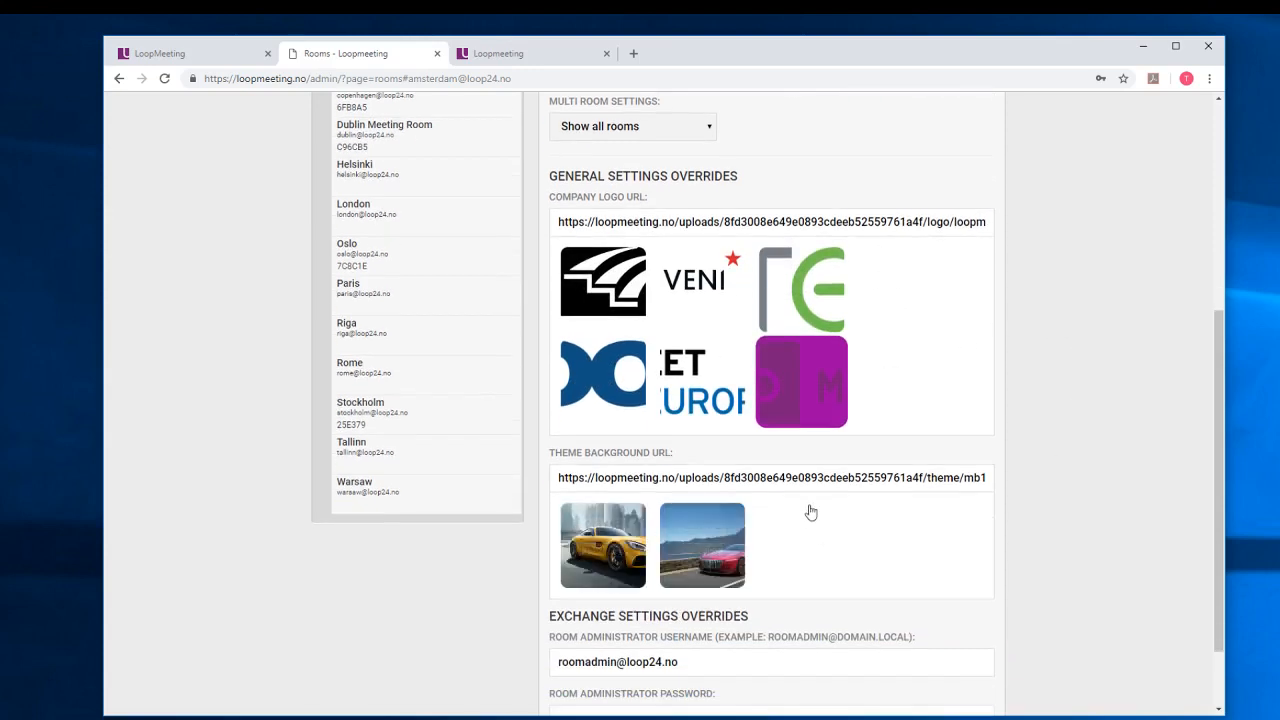
left_click(843, 481)
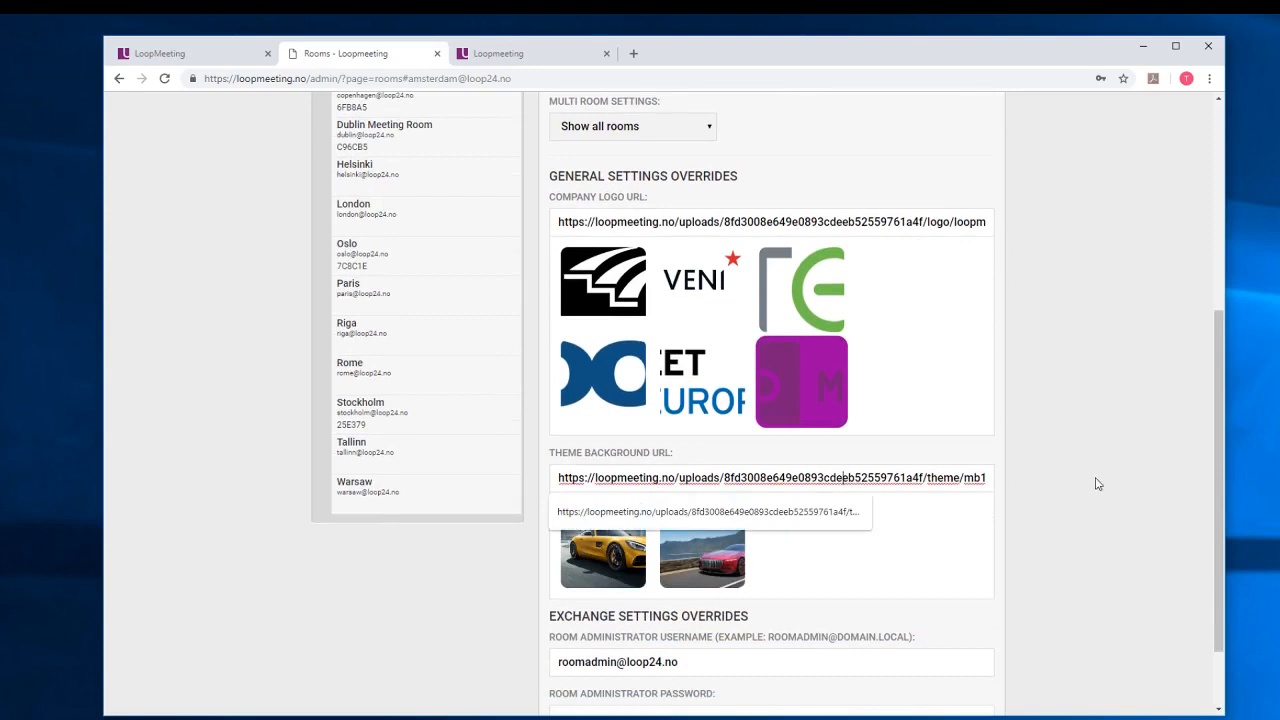
key("ctrl+a")
key("BackSpace")
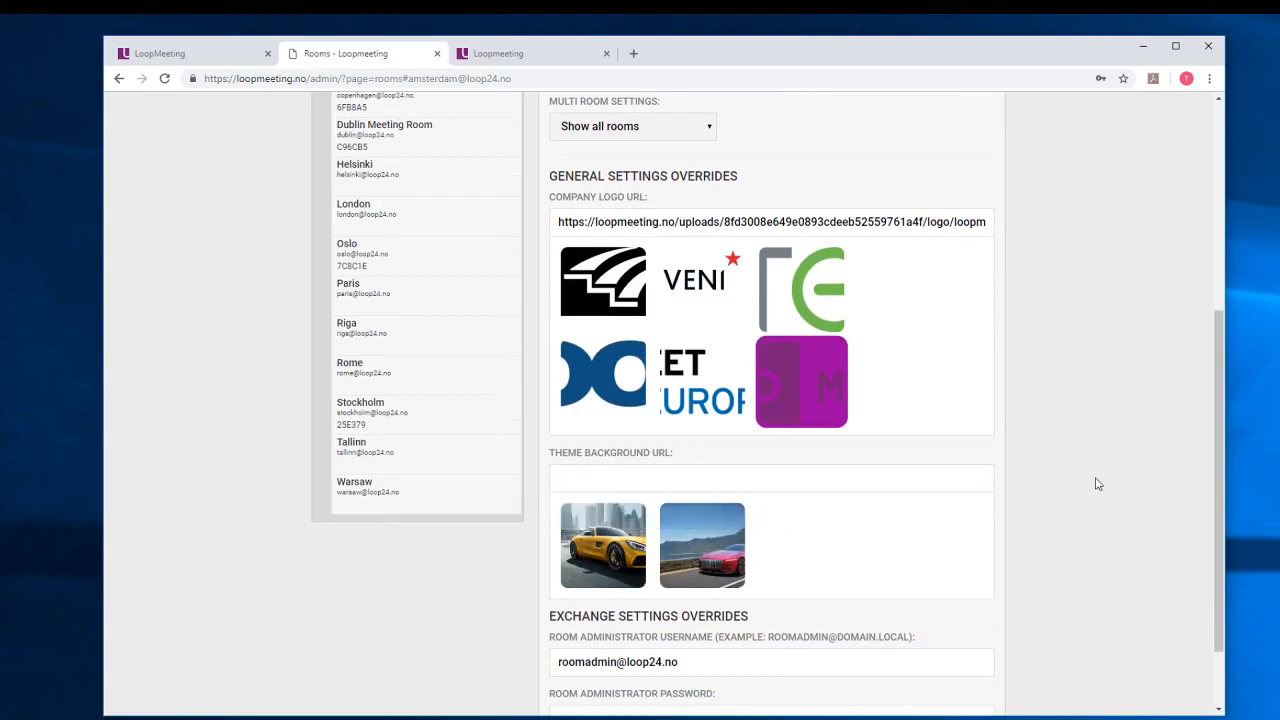
Delete the stored Room Administrator username and password values.
scroll(1095, 480, "down", 2)
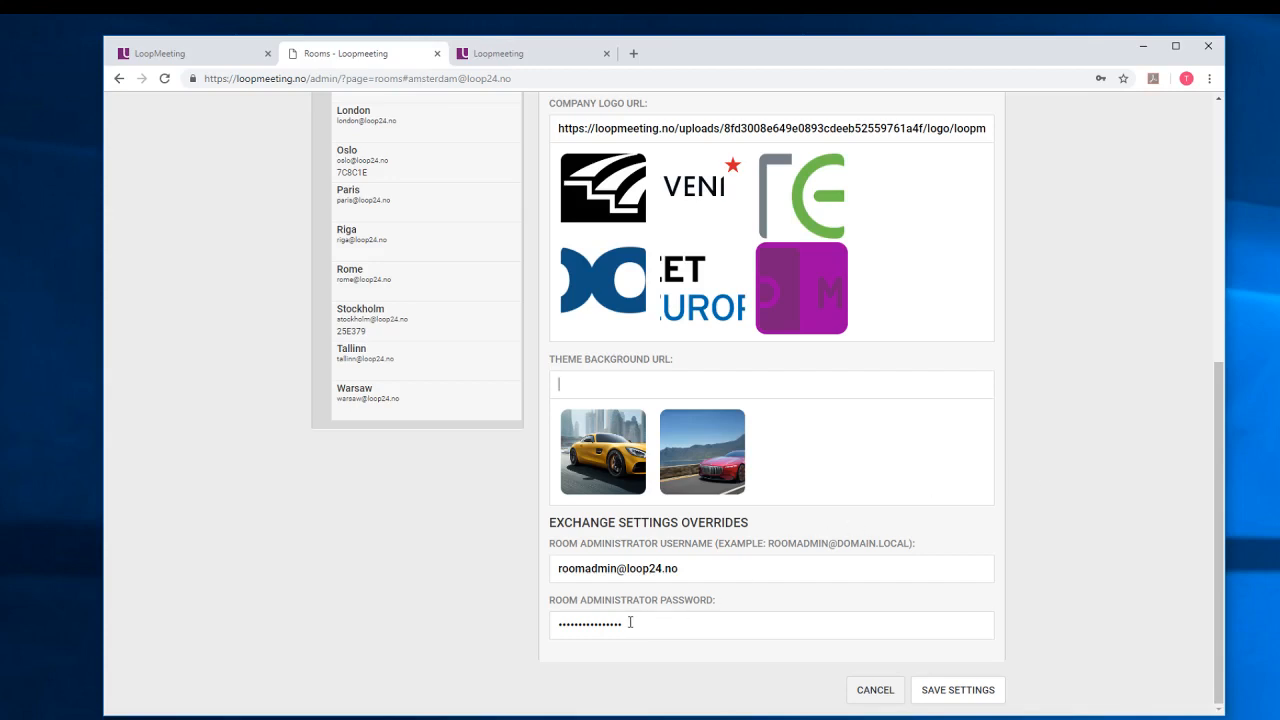
left_click_drag(630, 622, 505, 629)
key("BackSpace")
left_click(791, 570)
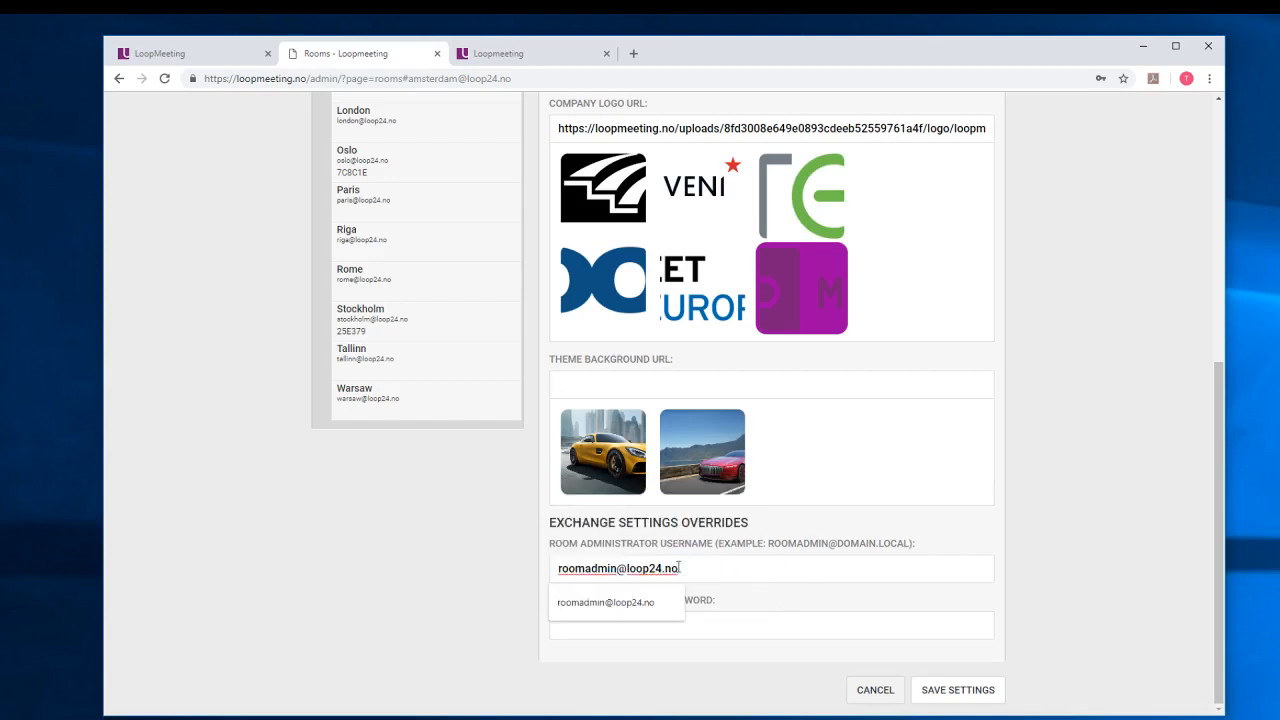
left_click_drag(679, 568, 484, 578)
key("BackSpace")
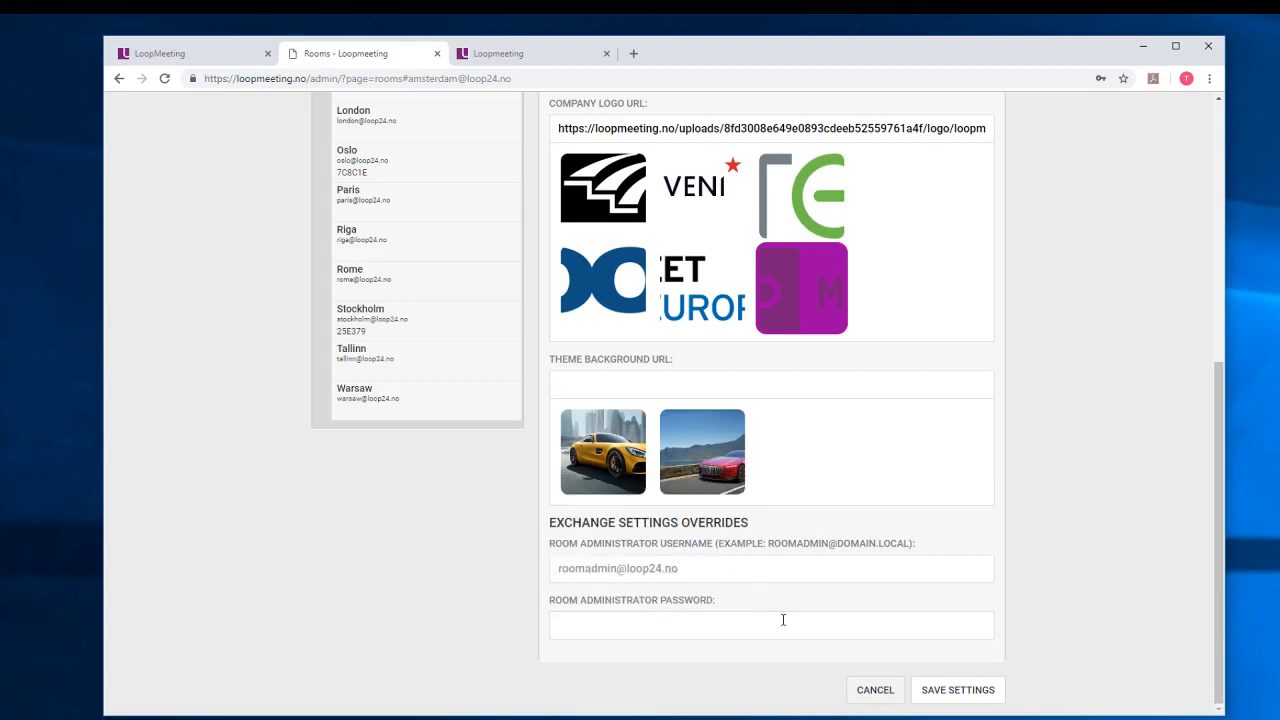
left_click(794, 616)
Save Amsterdam's settings, select its configuration code 1E7FB1, and move the browser aside.
left_click(981, 692)
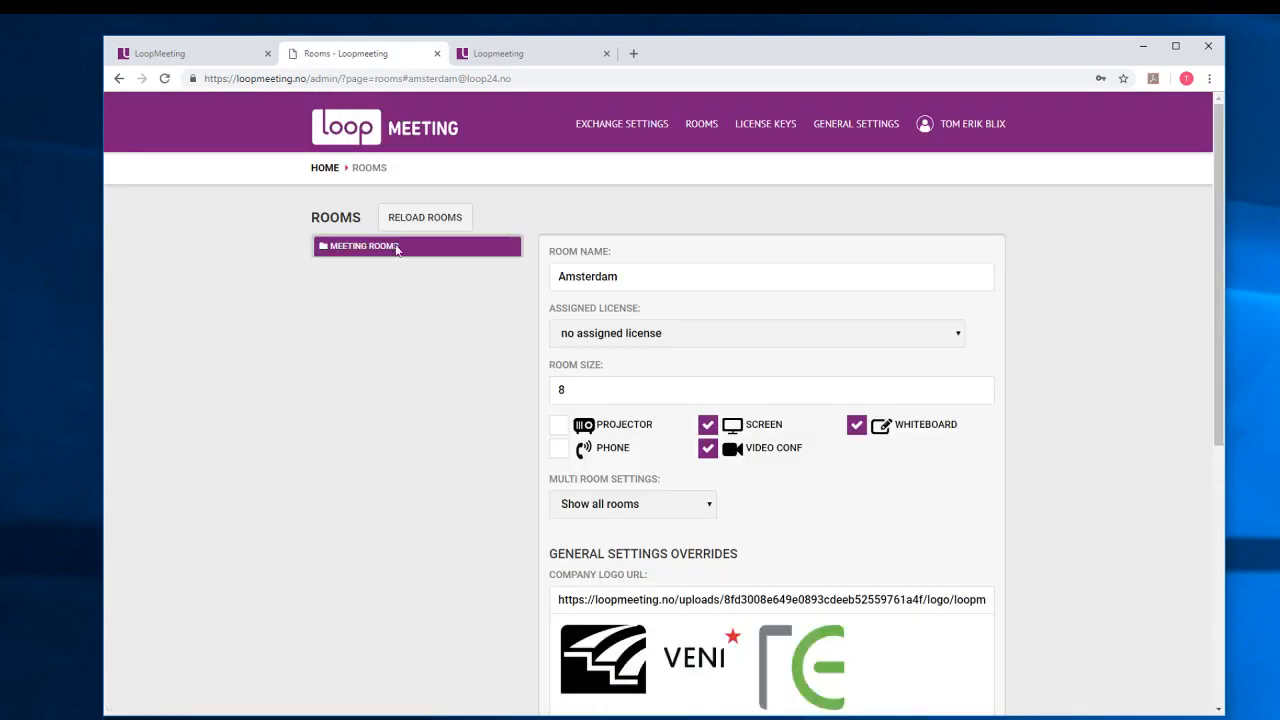
left_click(359, 245)
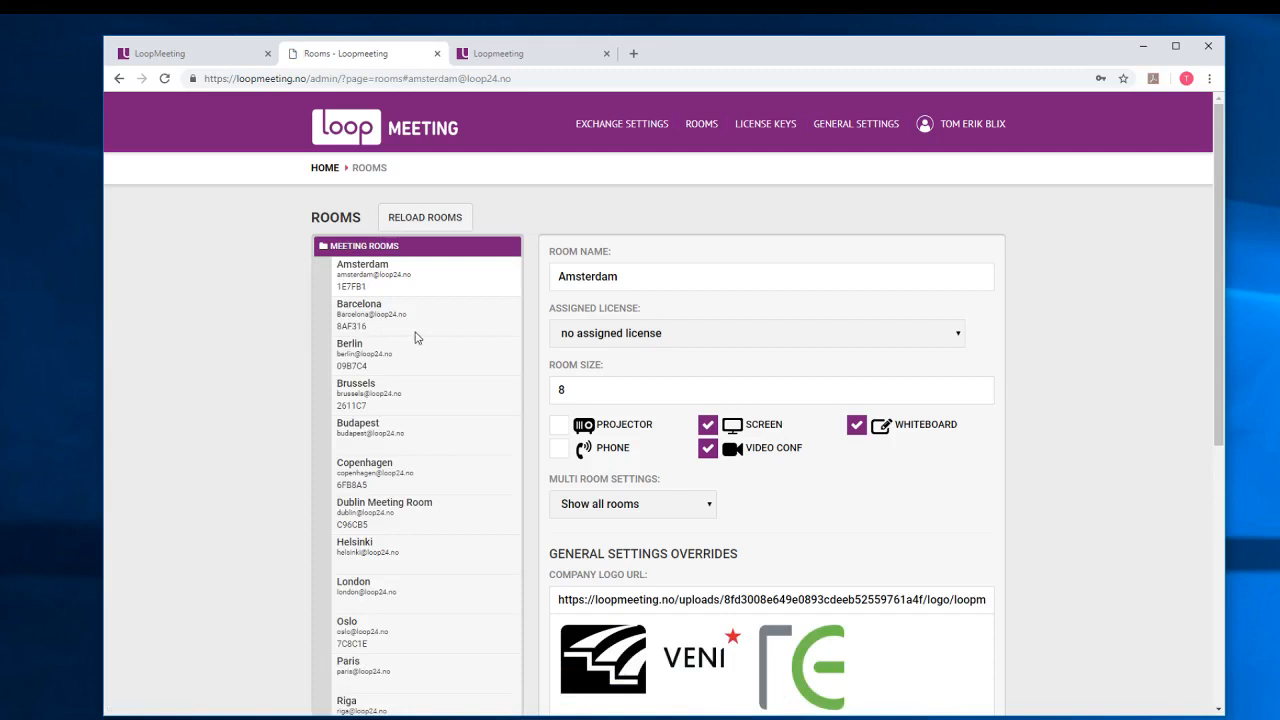
triple_click(350, 286)
double_click(341, 287)
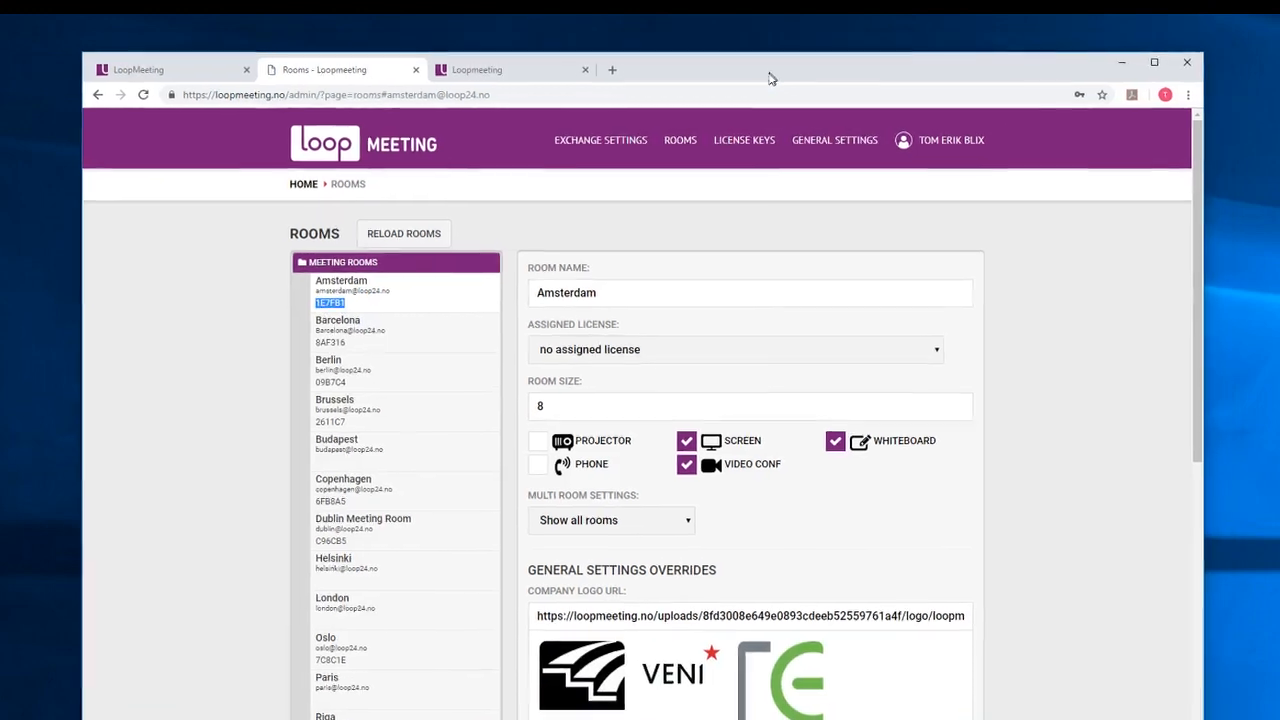
left_click_drag(769, 73, 721, 107)
left_click_drag(805, 93, 1177, 128)
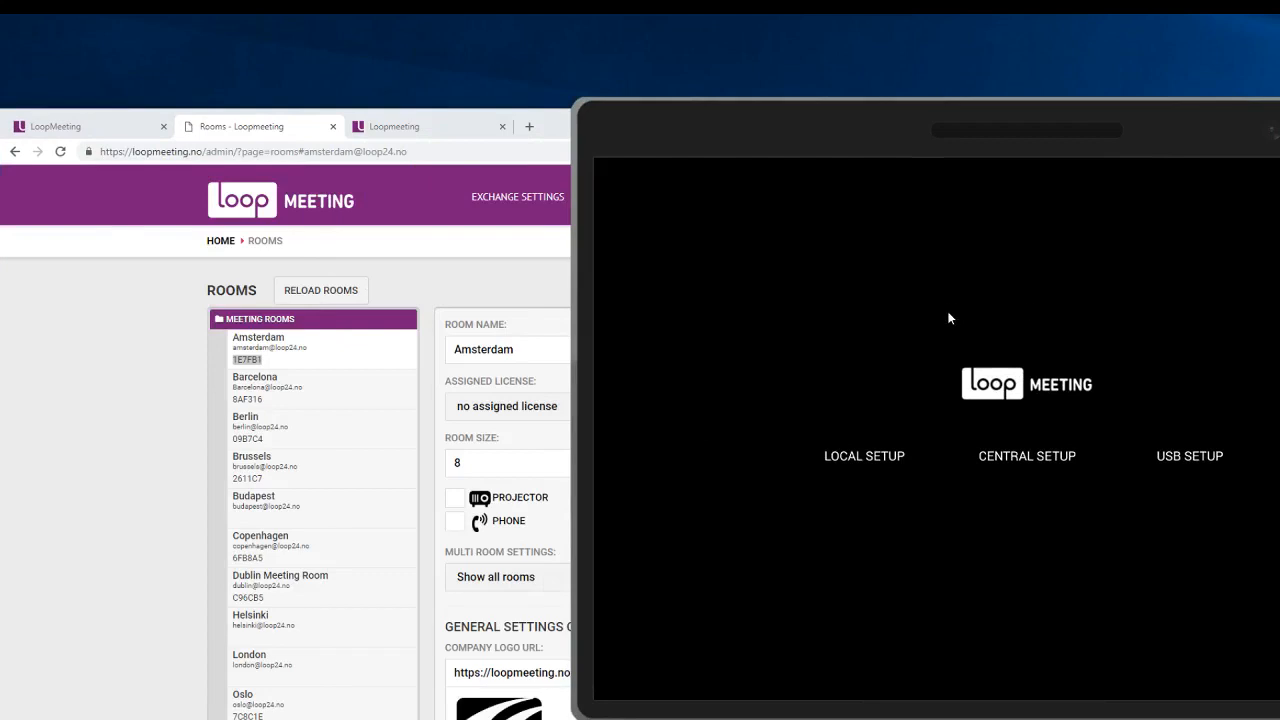
left_click_drag(914, 148, 782, 138)
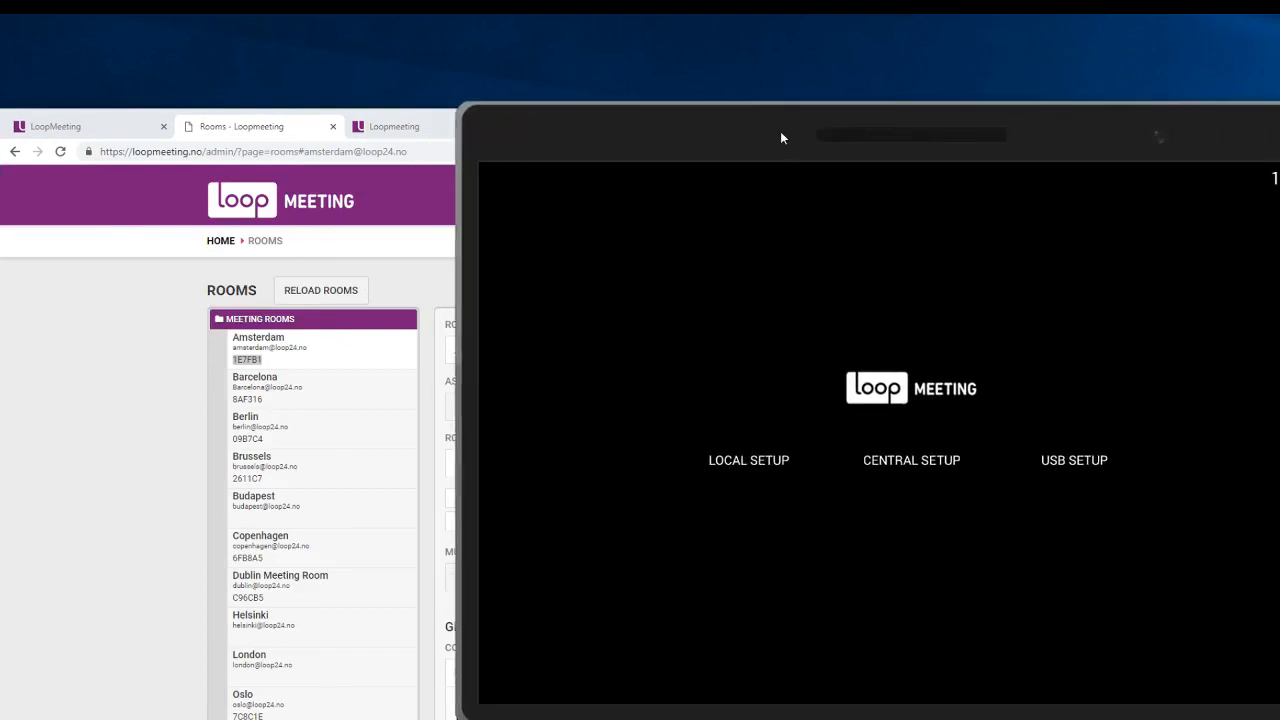
left_click(909, 458)
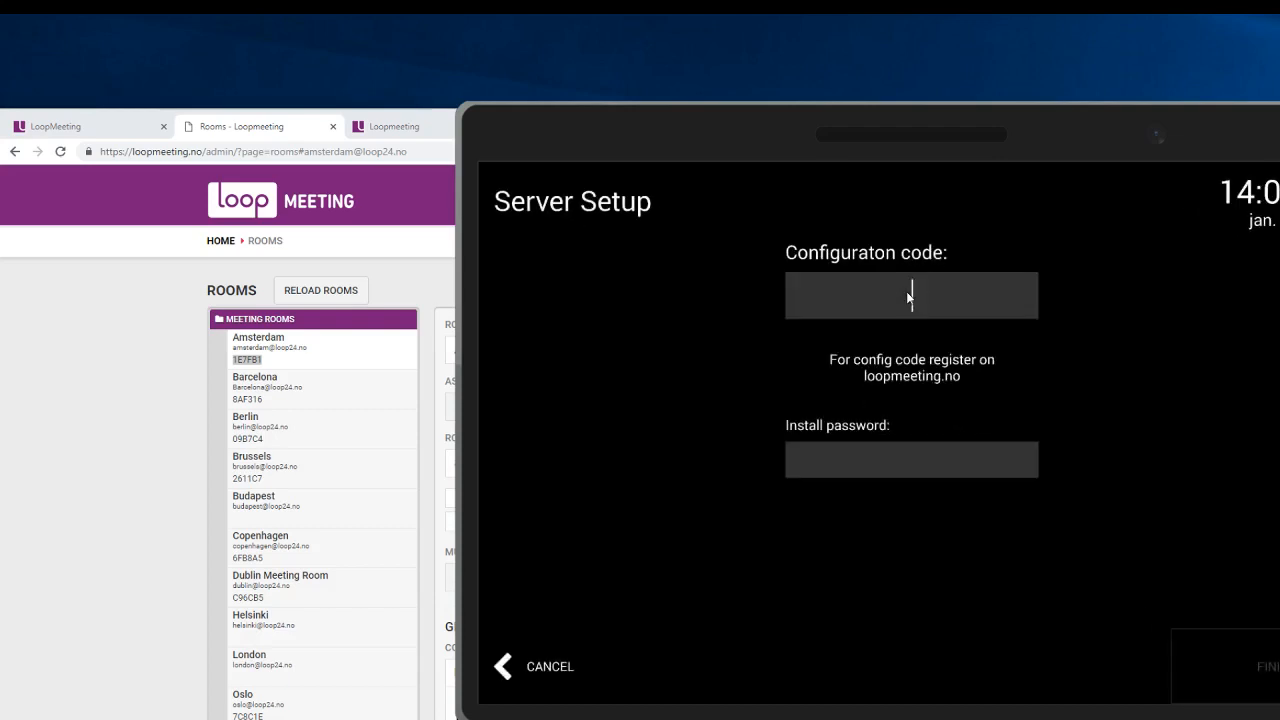
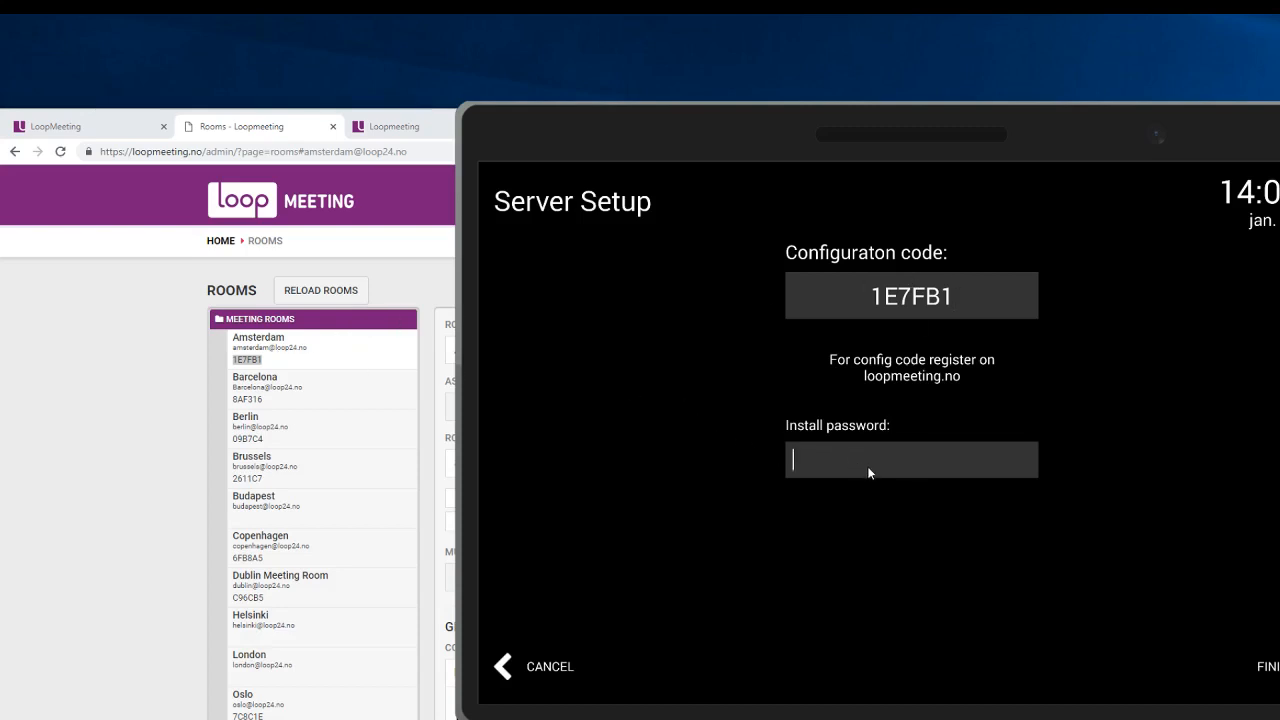
key("Return")
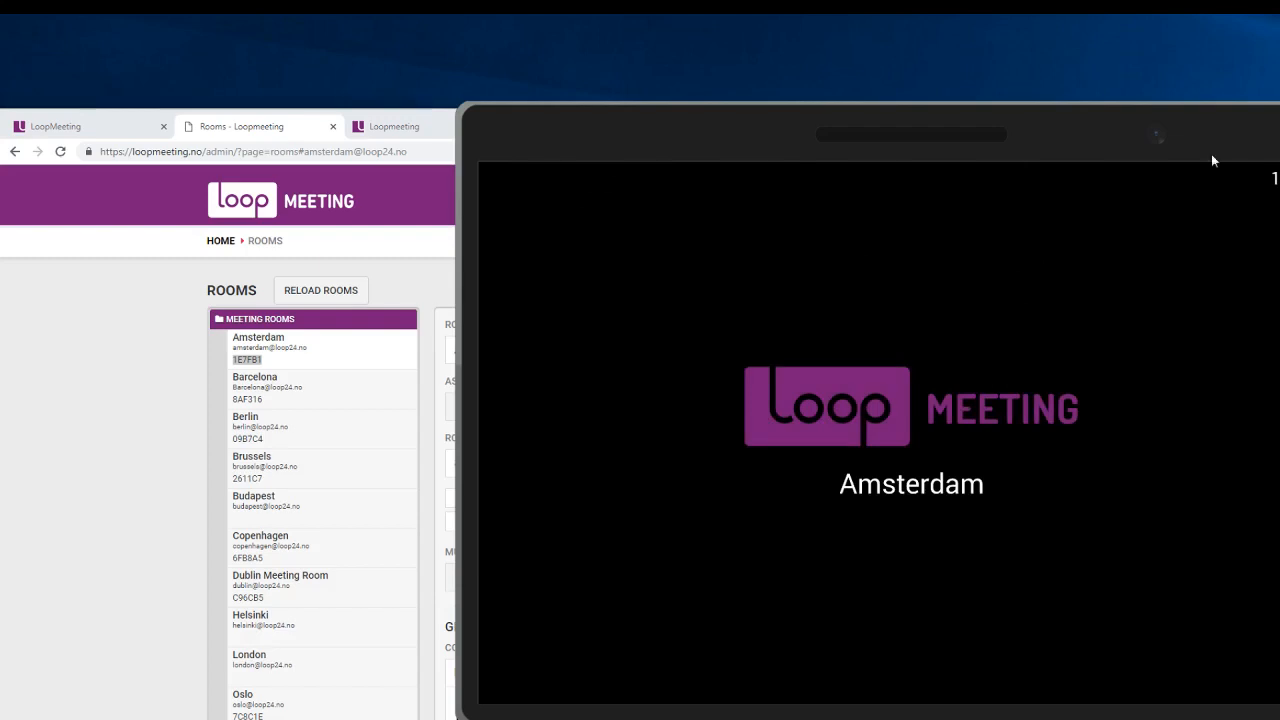
left_click_drag(1211, 154, 999, 87)
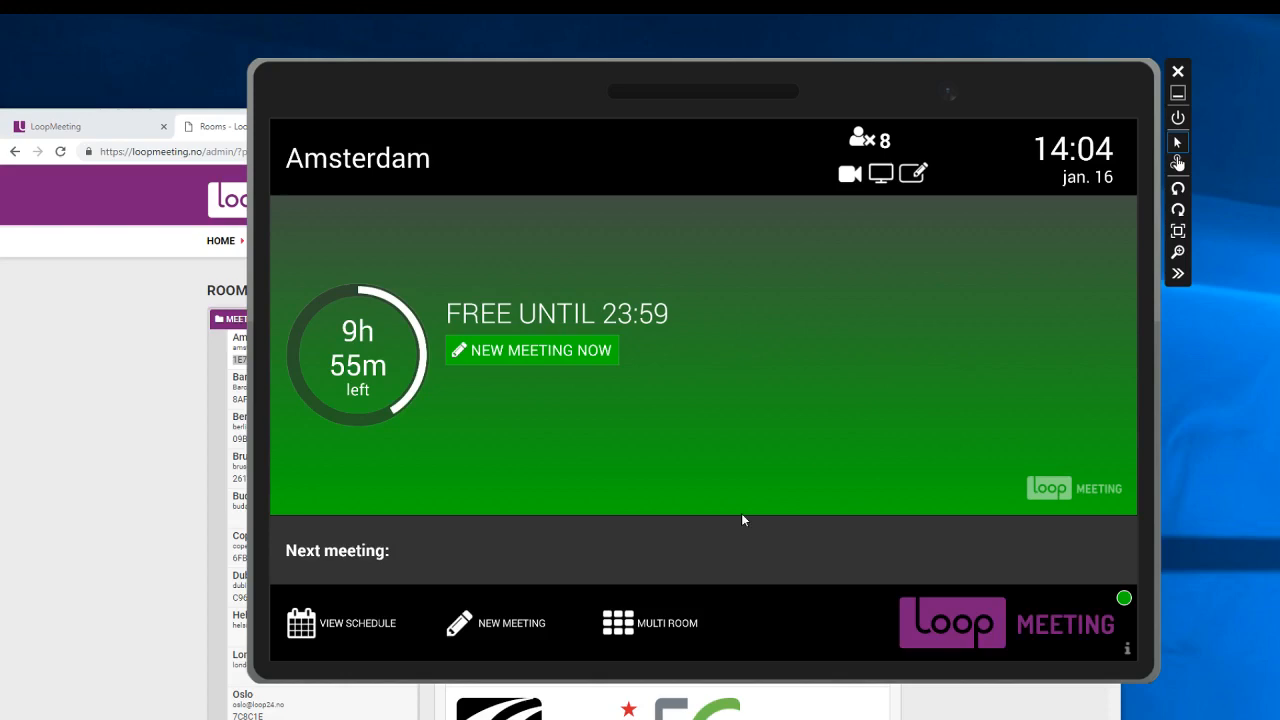
left_click(1127, 650)
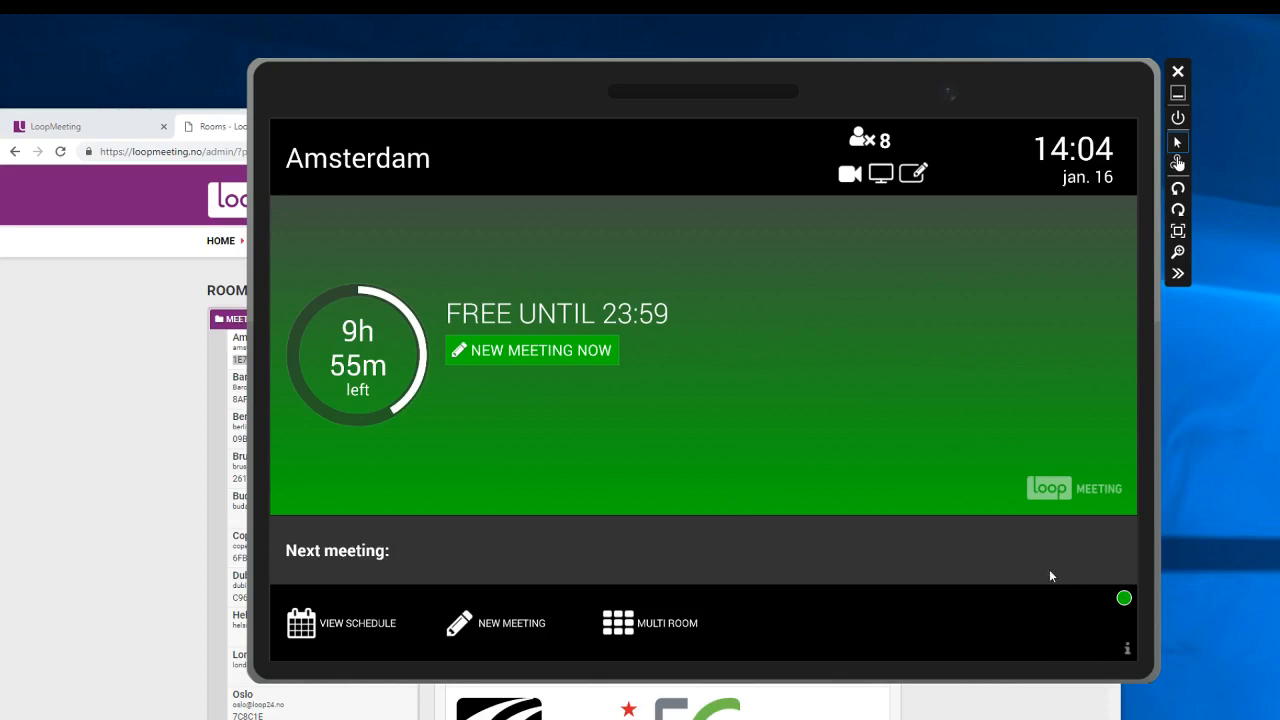
left_click(1062, 627)
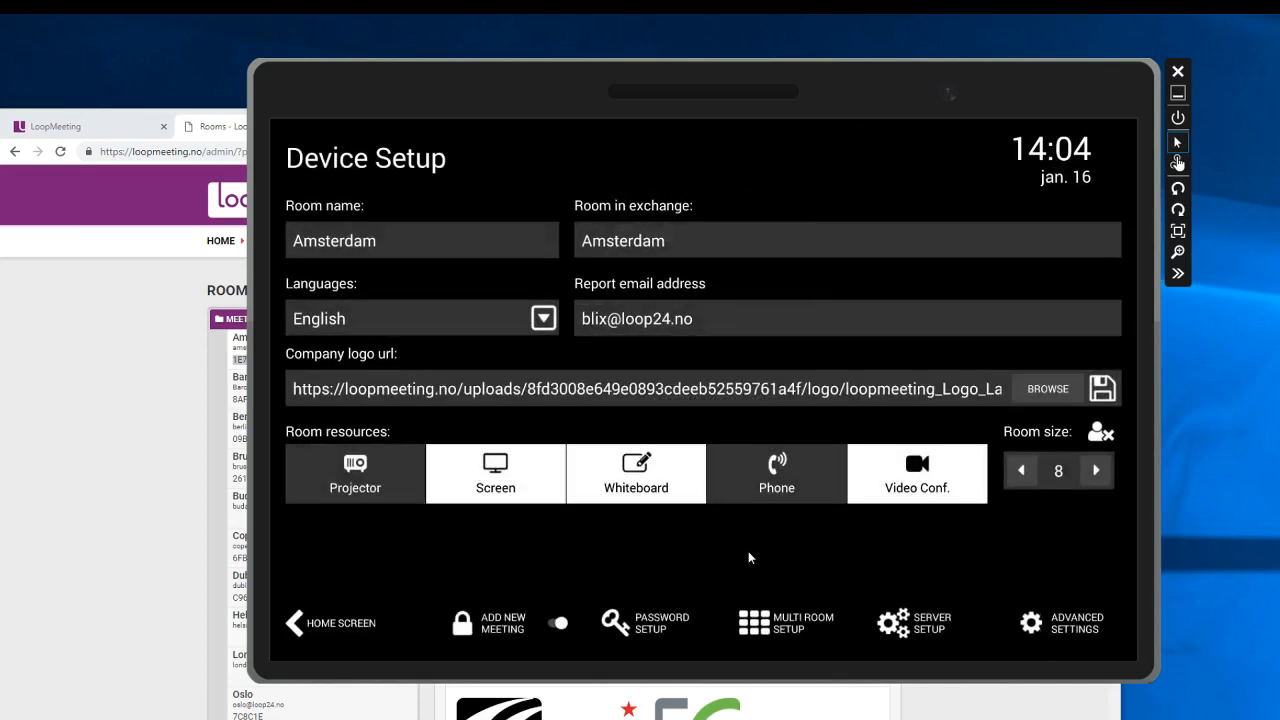
left_click(660, 627)
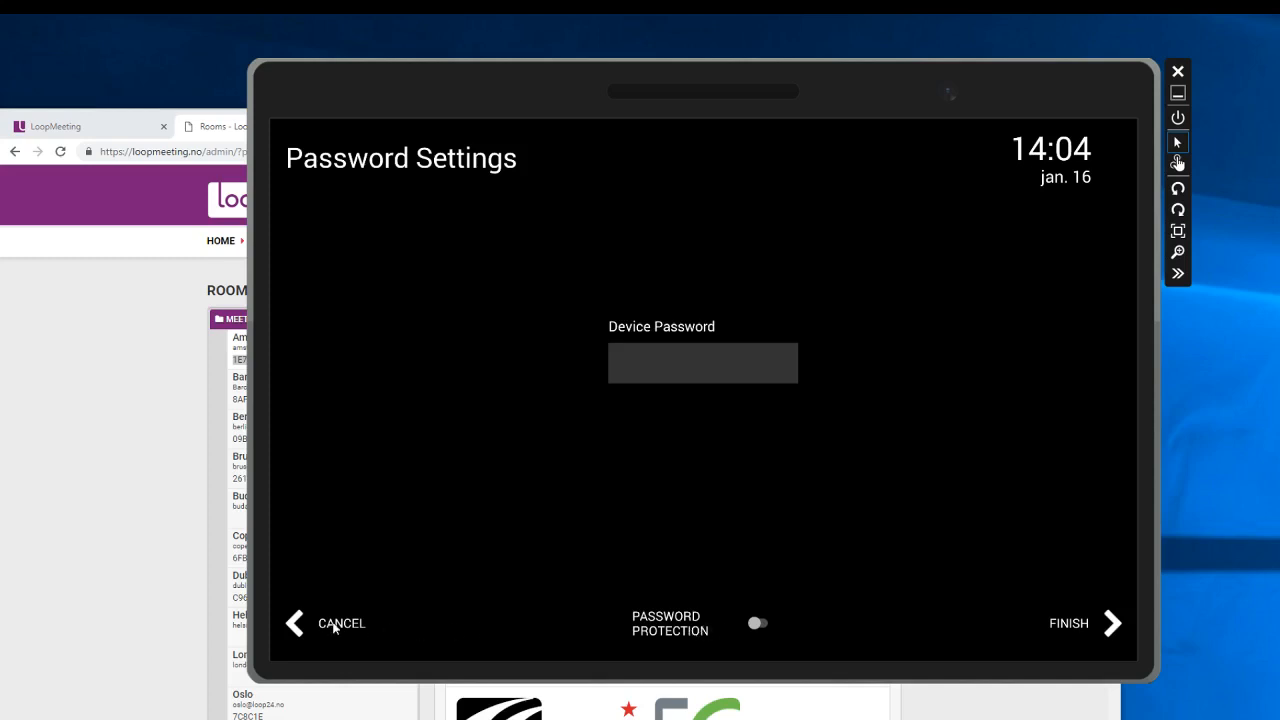
left_click(338, 624)
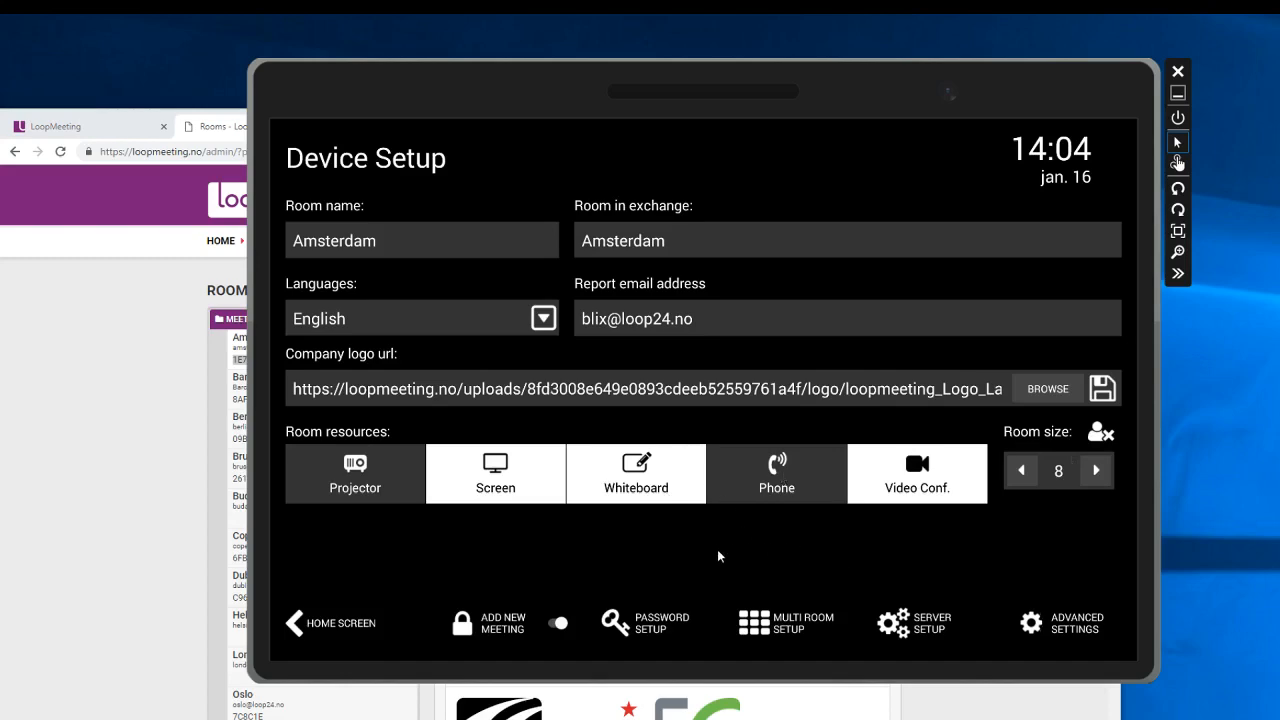
left_click(331, 636)
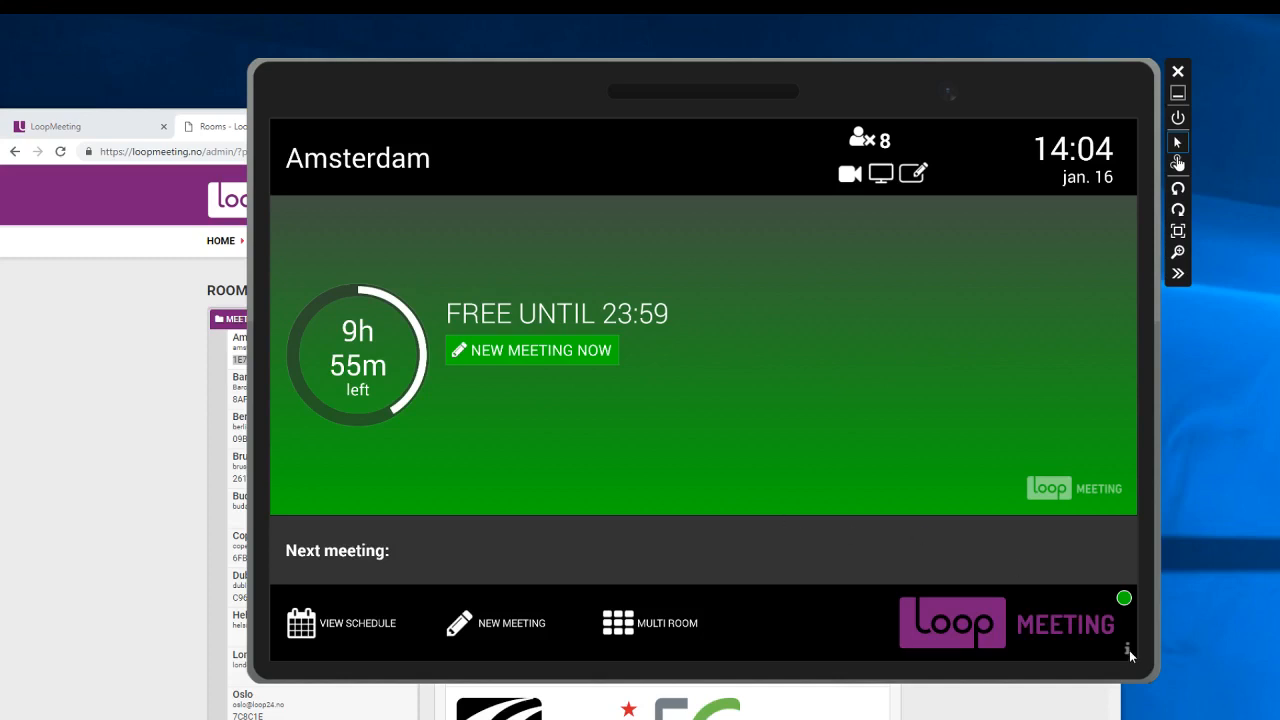
Run Server Setup from the device settings with the install password, accepting the overwrite warning.
left_click(67, 425)
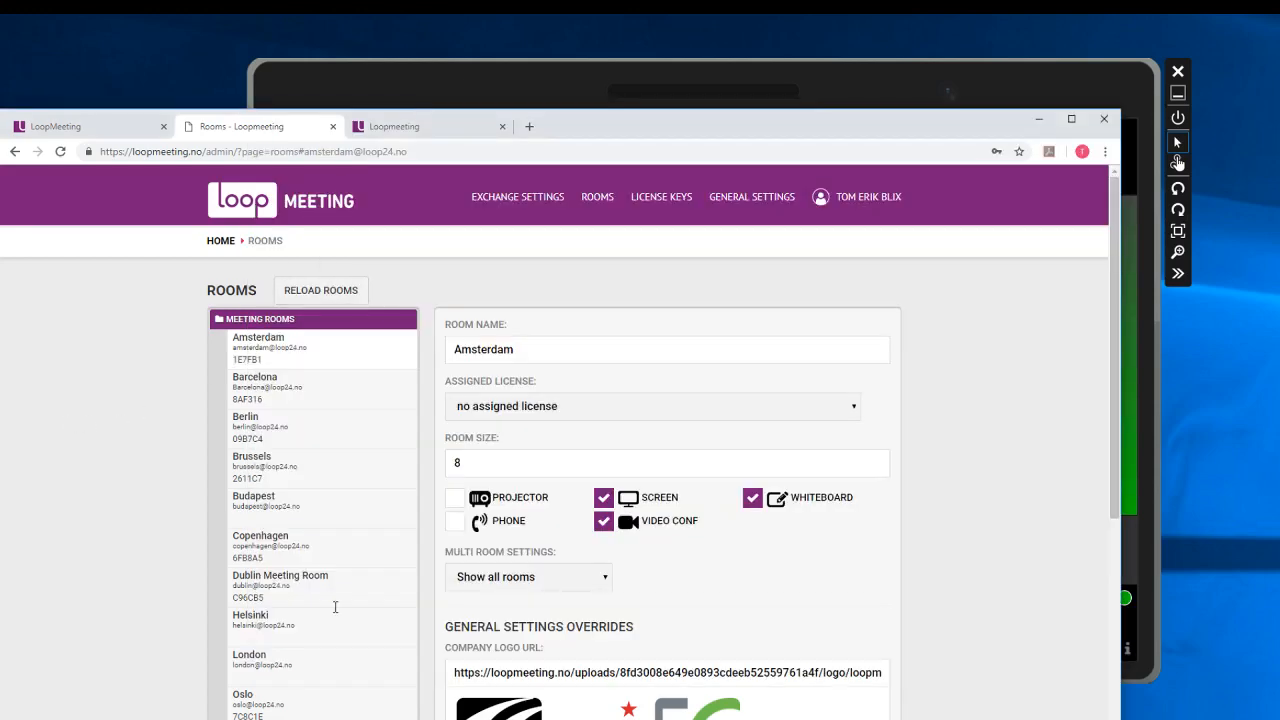
left_click(677, 67)
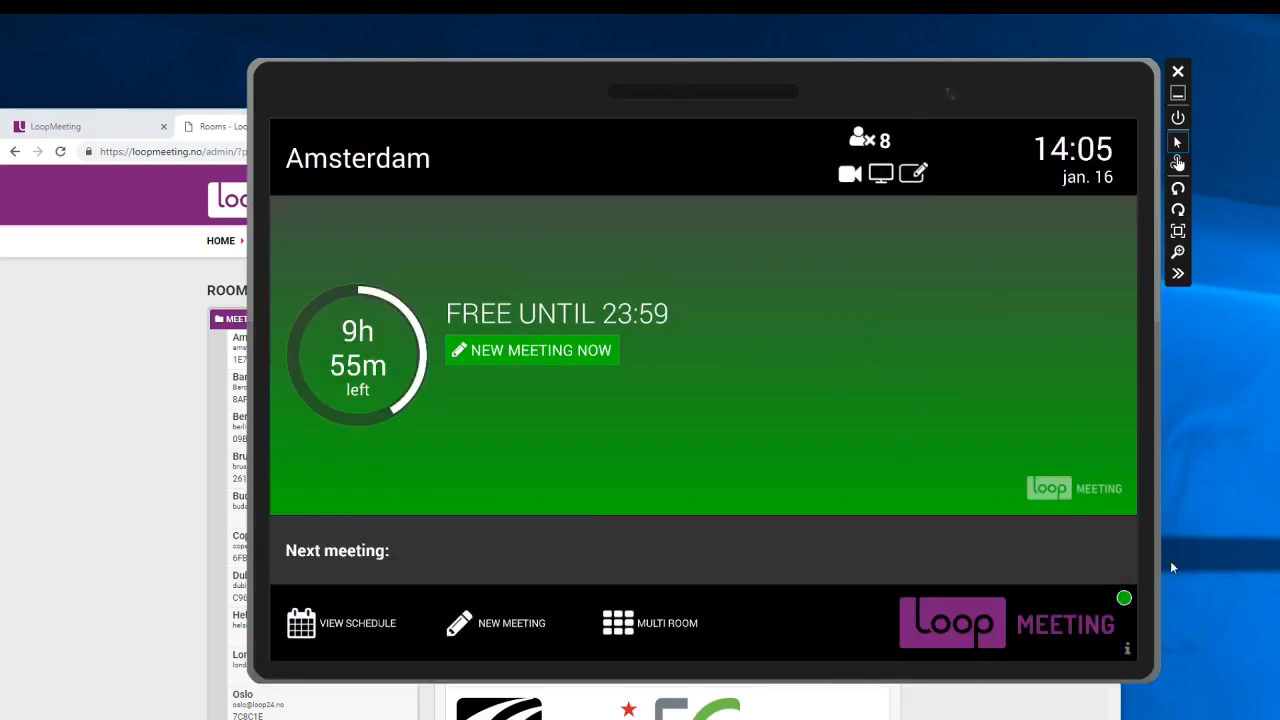
left_click(1128, 652)
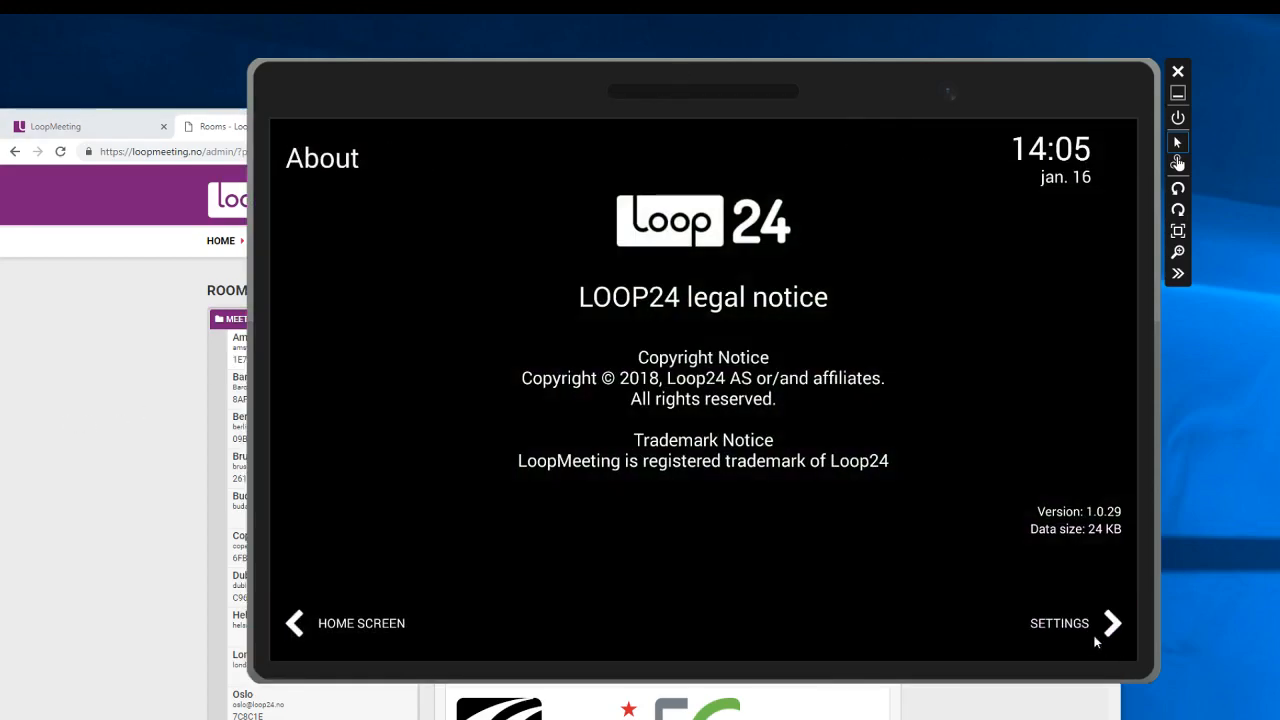
left_click(1100, 622)
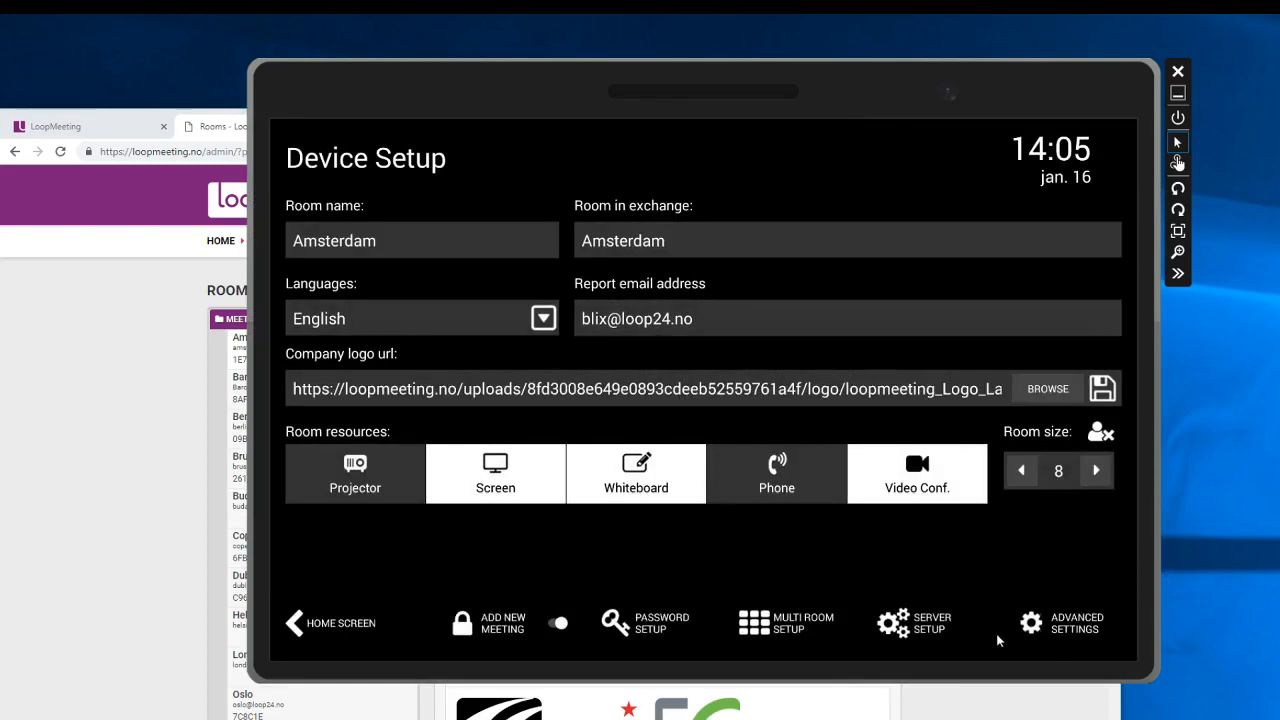
left_click(922, 626)
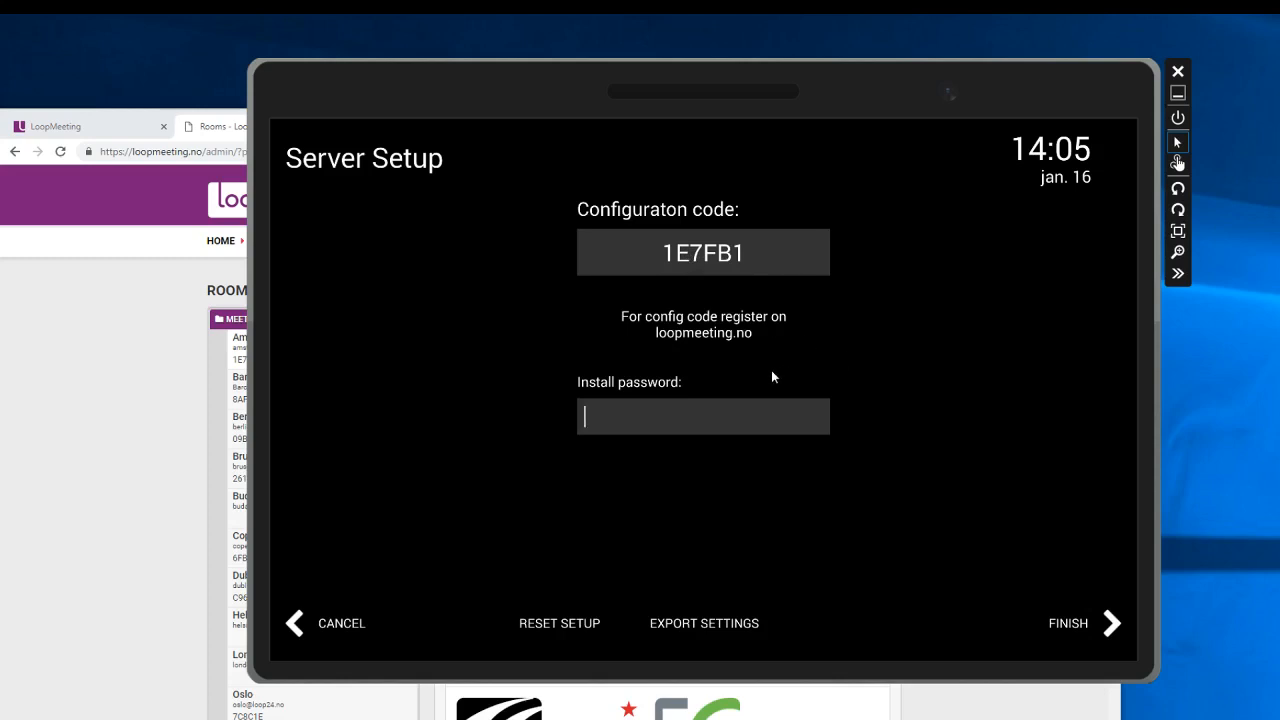
left_click(1062, 624)
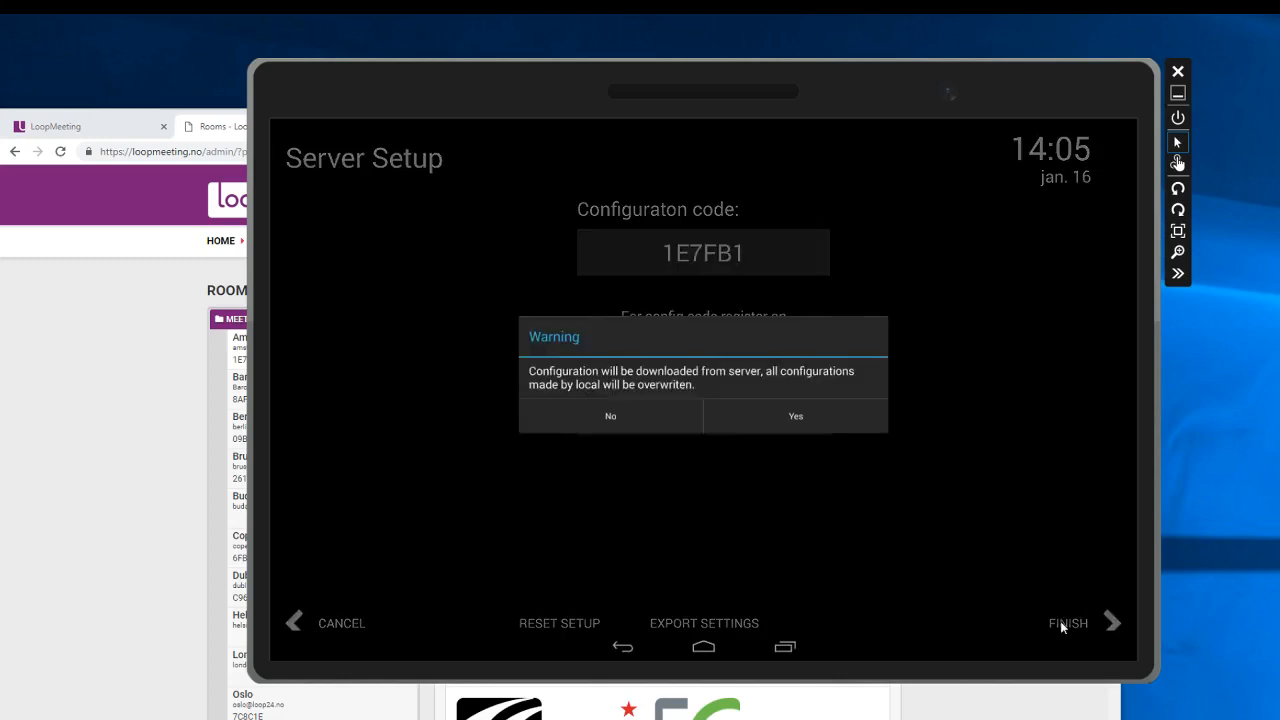
left_click(839, 421)
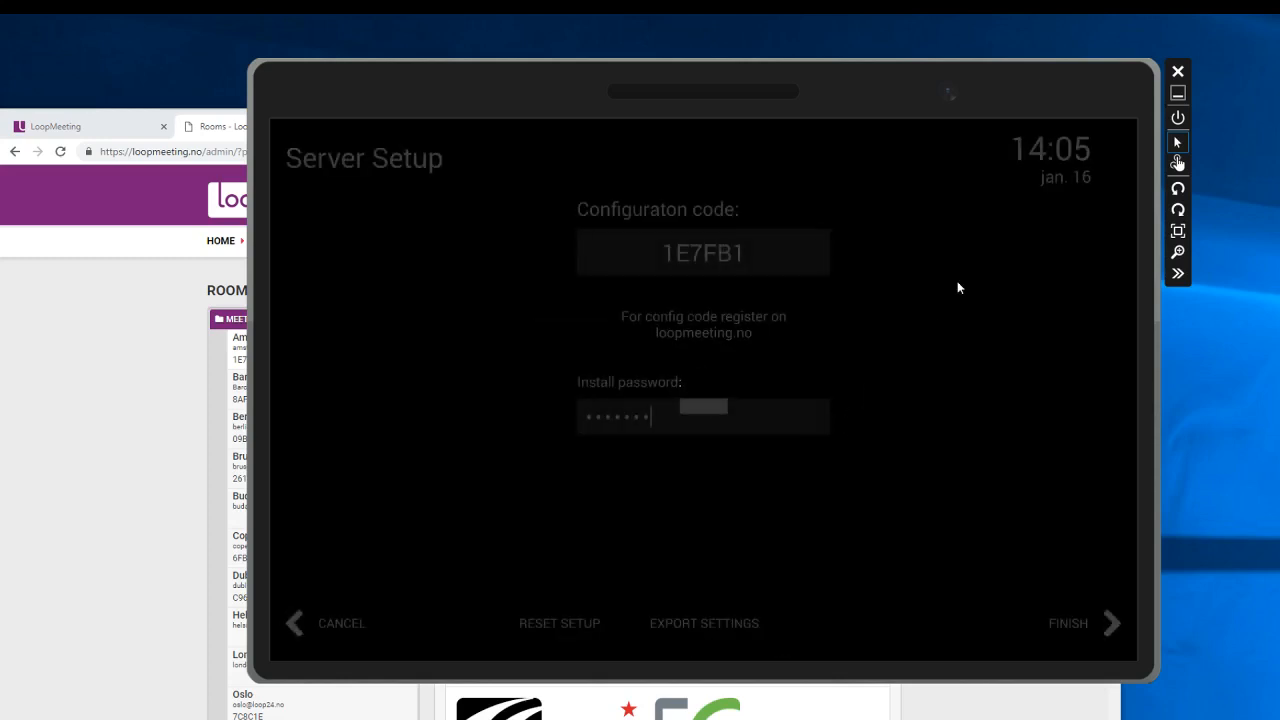